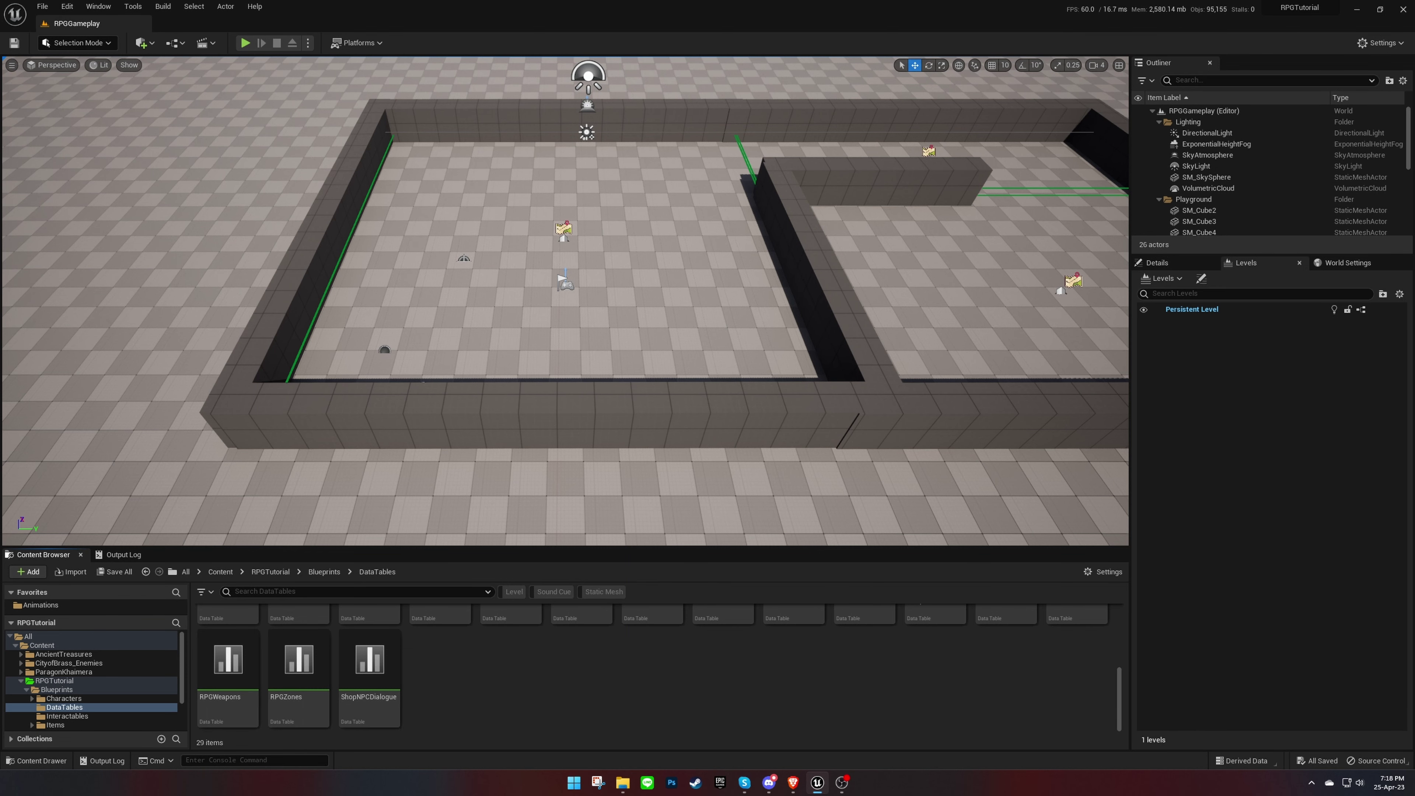
Step: Look up the row structure name, then create the RPGMinimaps data table using S_MiniMapData
key(alt+Tab)
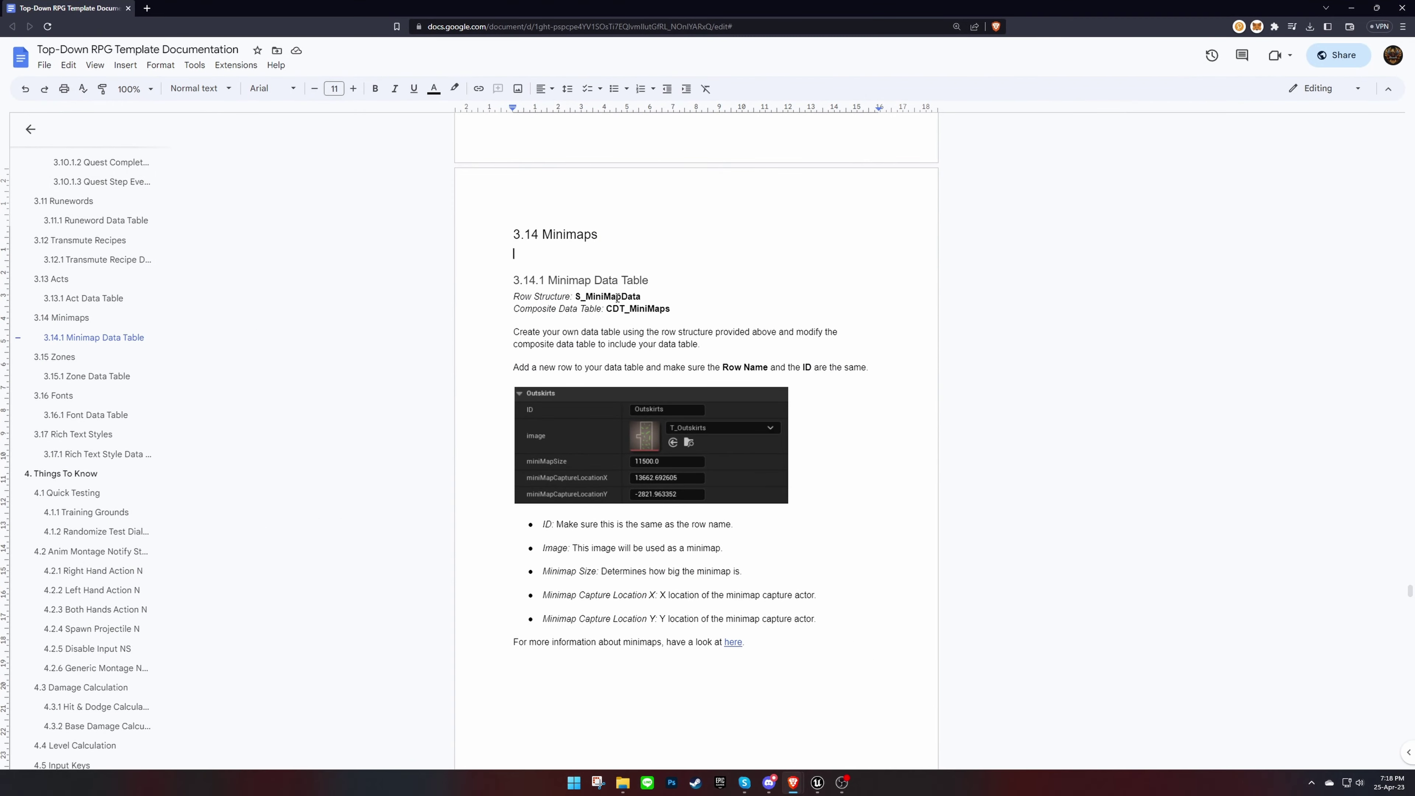
double_click(612, 296)
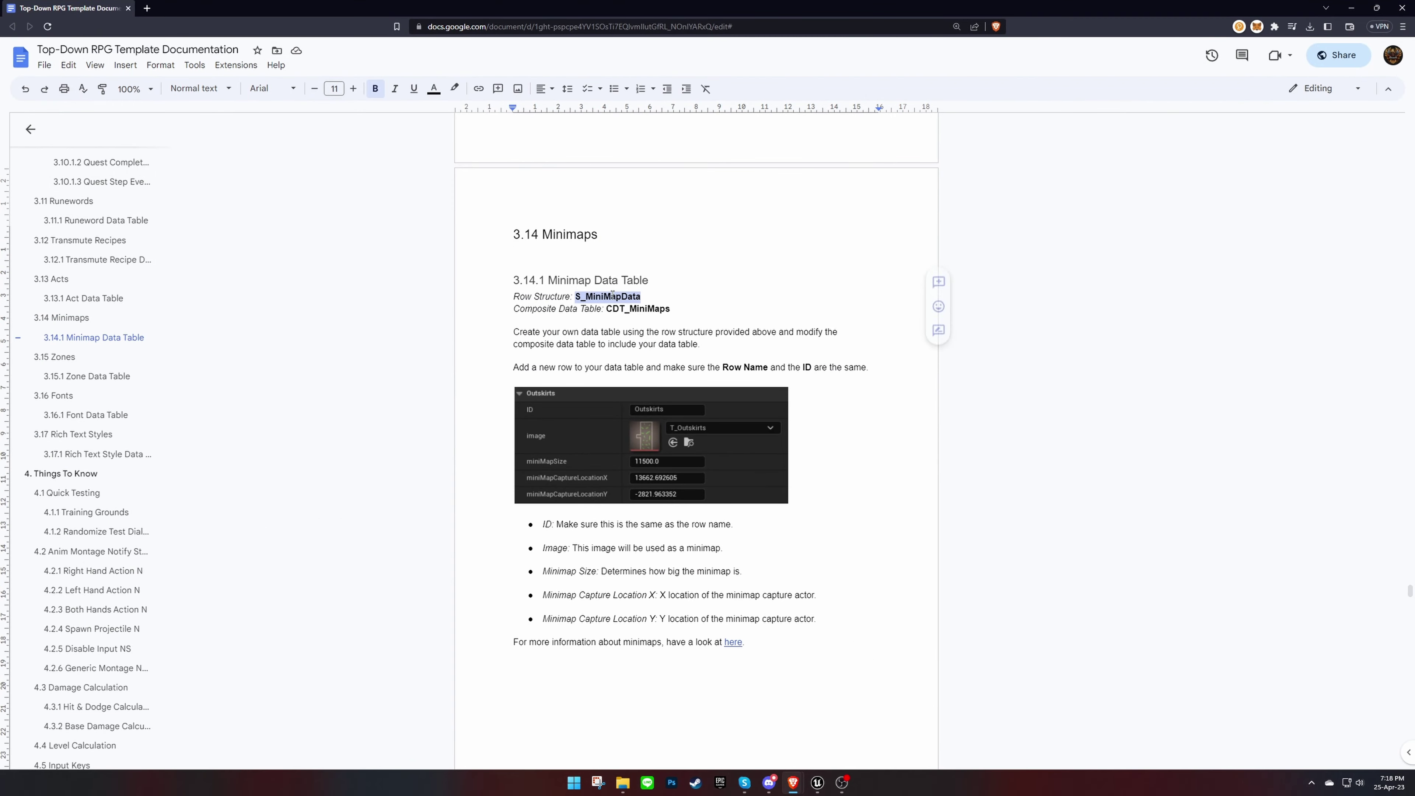
key(alt+Tab)
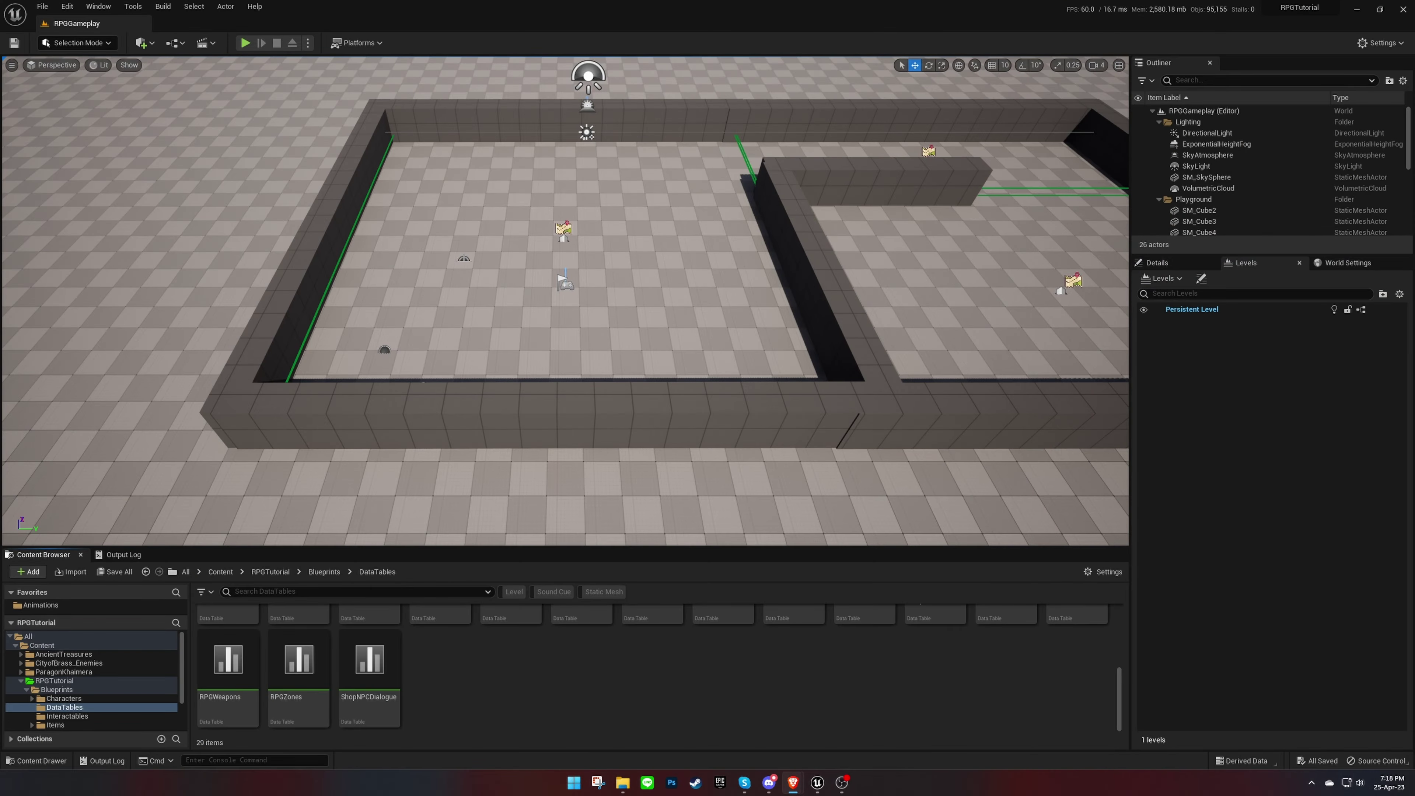
right_click(629, 662)
mouse_move(724, 591)
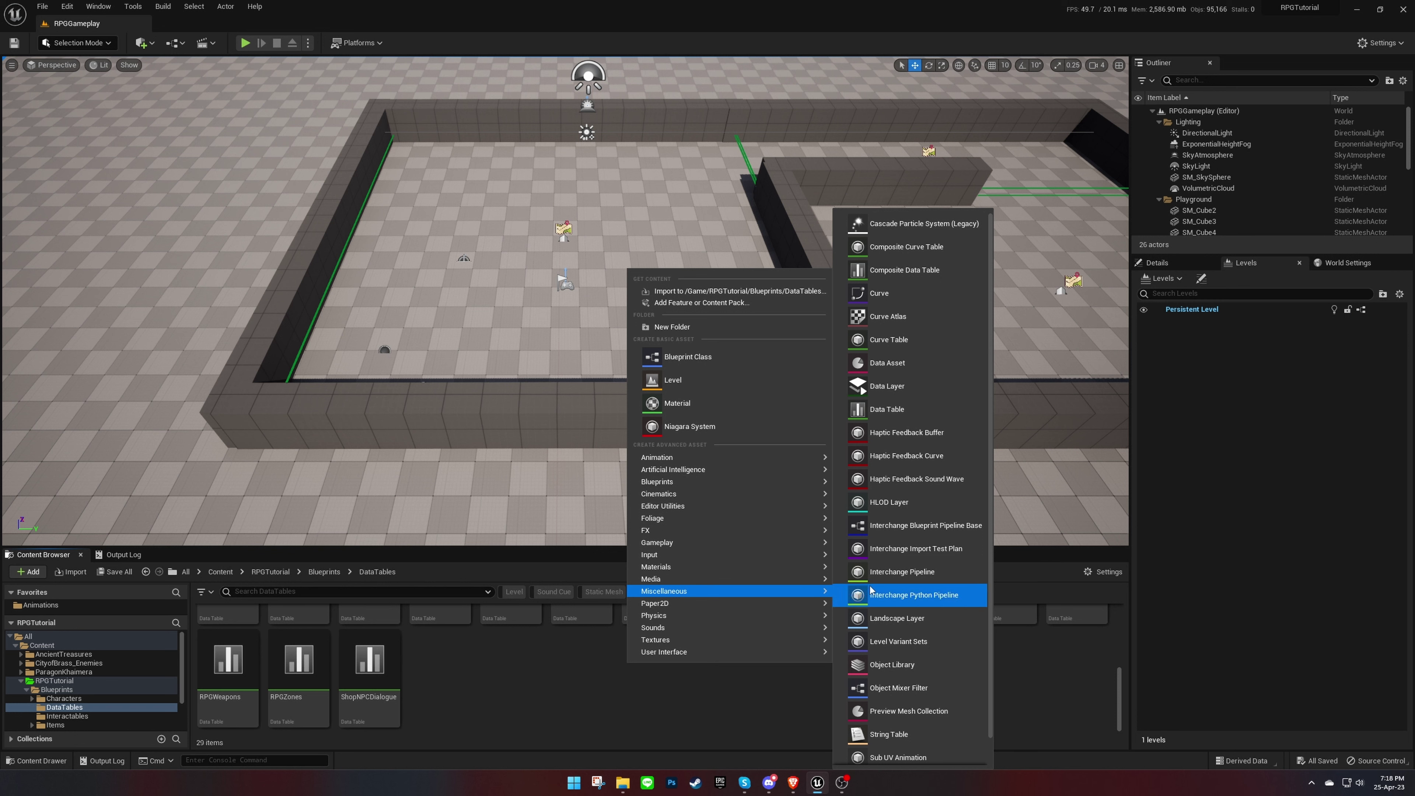
click(913, 414)
click(703, 379)
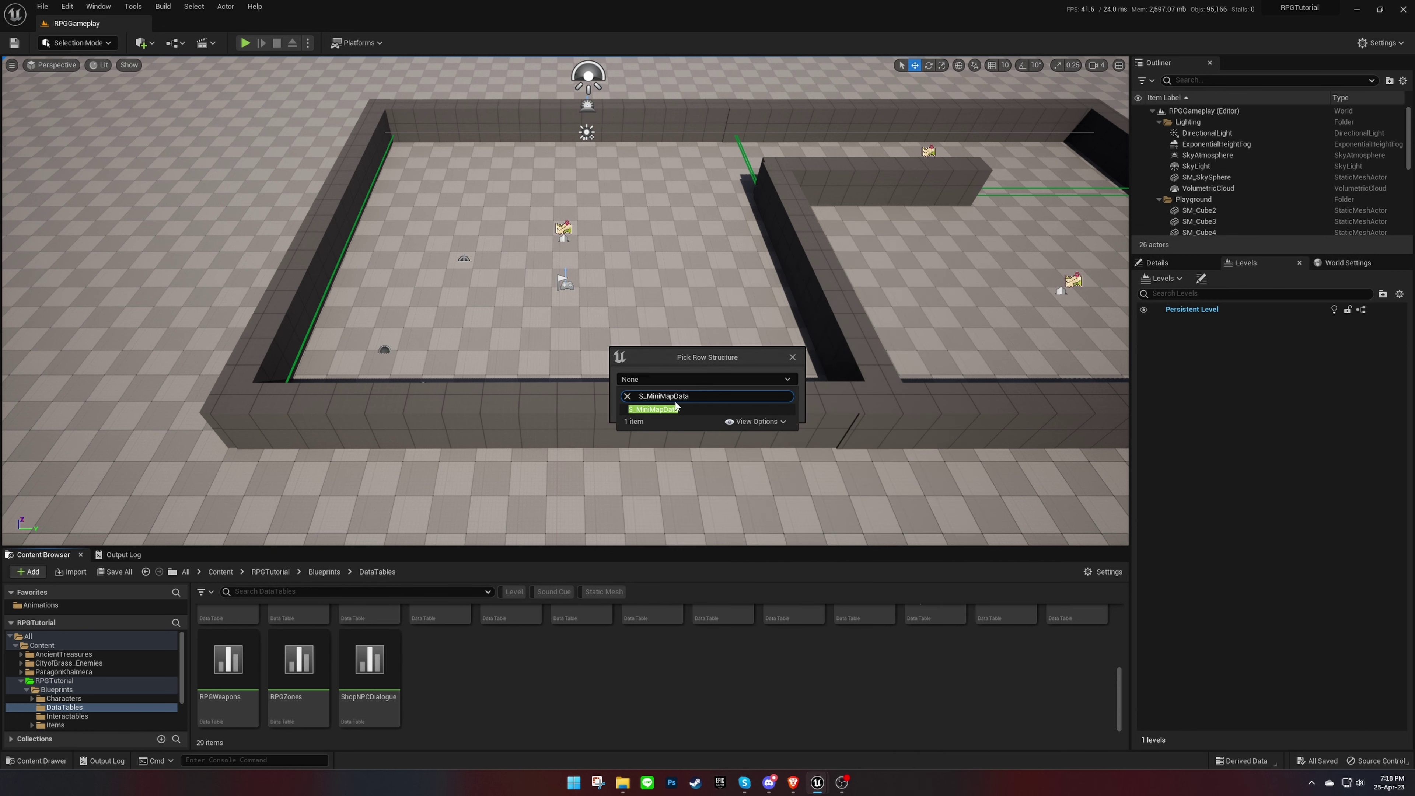
click(690, 409)
click(747, 391)
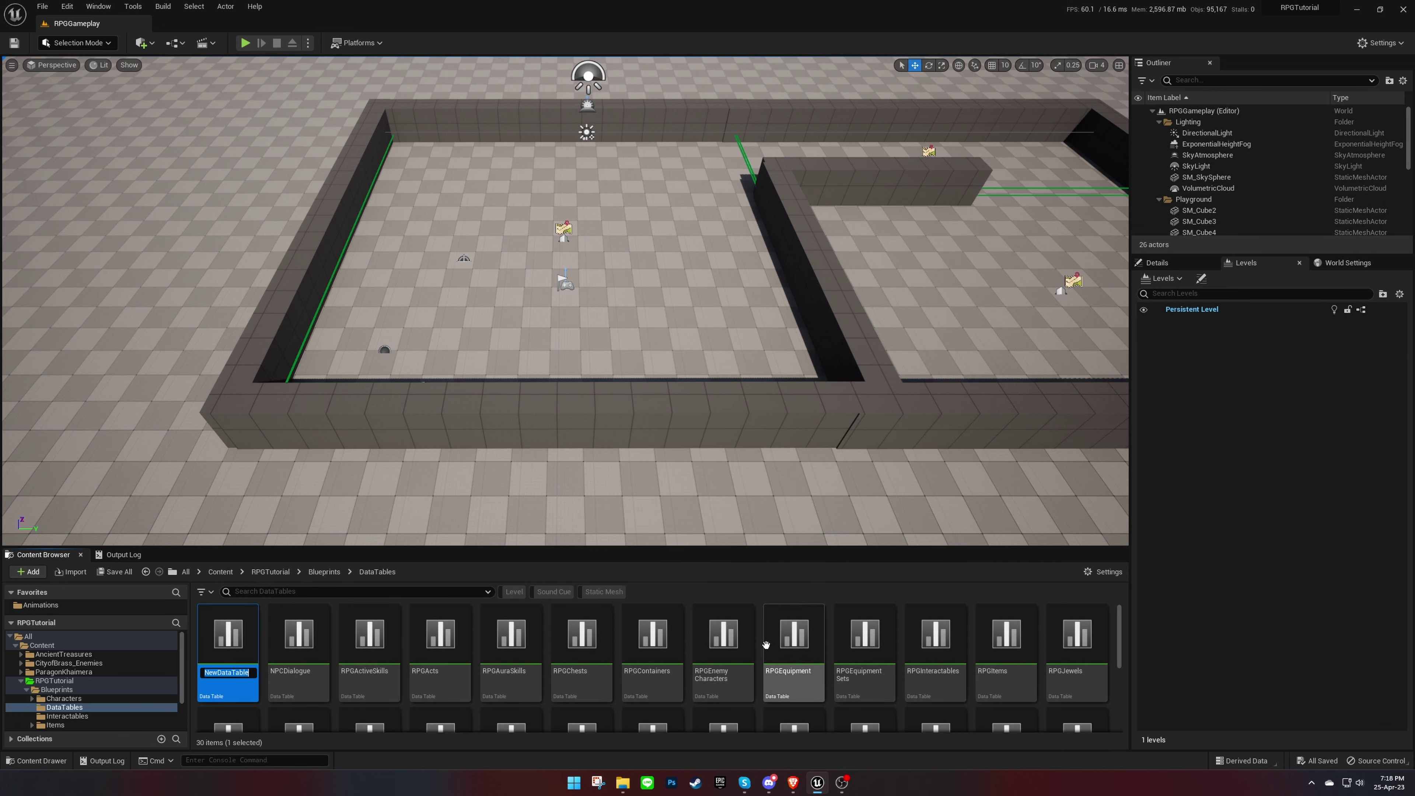
text(RPGMinimaps)
key(Return)
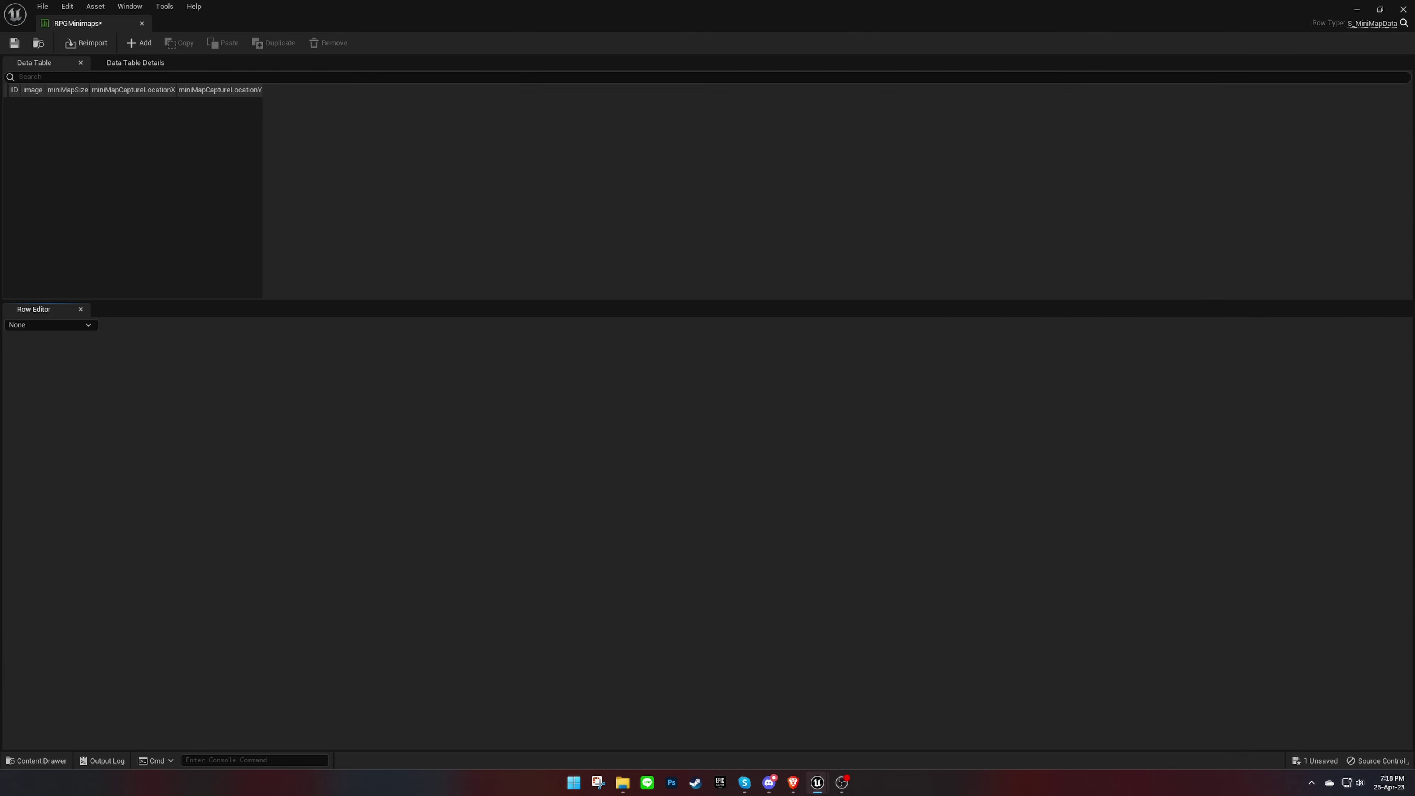
Step: Look up the composite table name CDT_MiniMaps and dock the RPGMinimaps editor beside the level
drag(1414, 124, 786, 182)
double_click(785, 183)
double_click(647, 309)
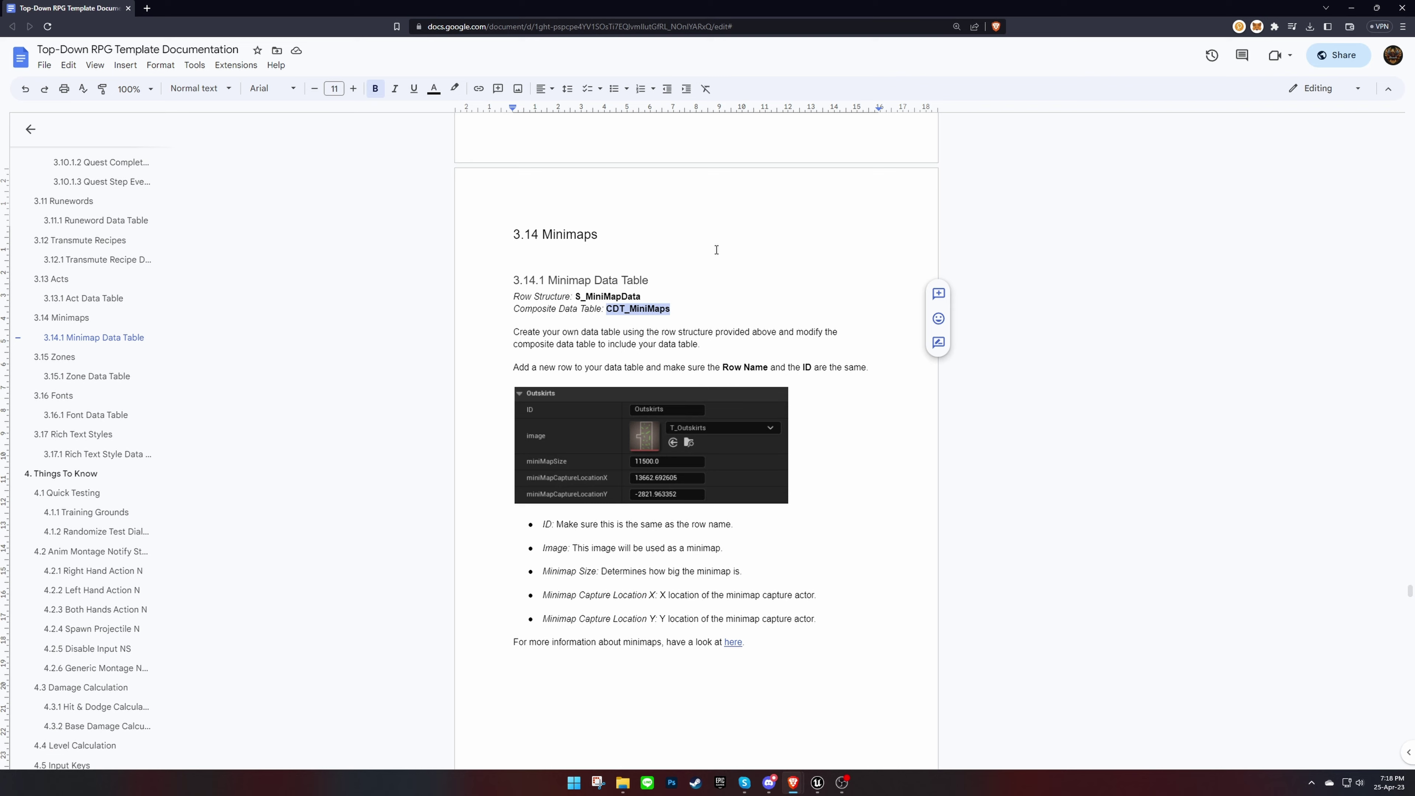
key(alt+Tab)
drag(84, 24, 262, 28)
Step: Find CDT_MiniMaps in TopDownRPGTemplate, set its Parent Tables entry to RPGMinimaps, and close it
click(95, 24)
click(66, 724)
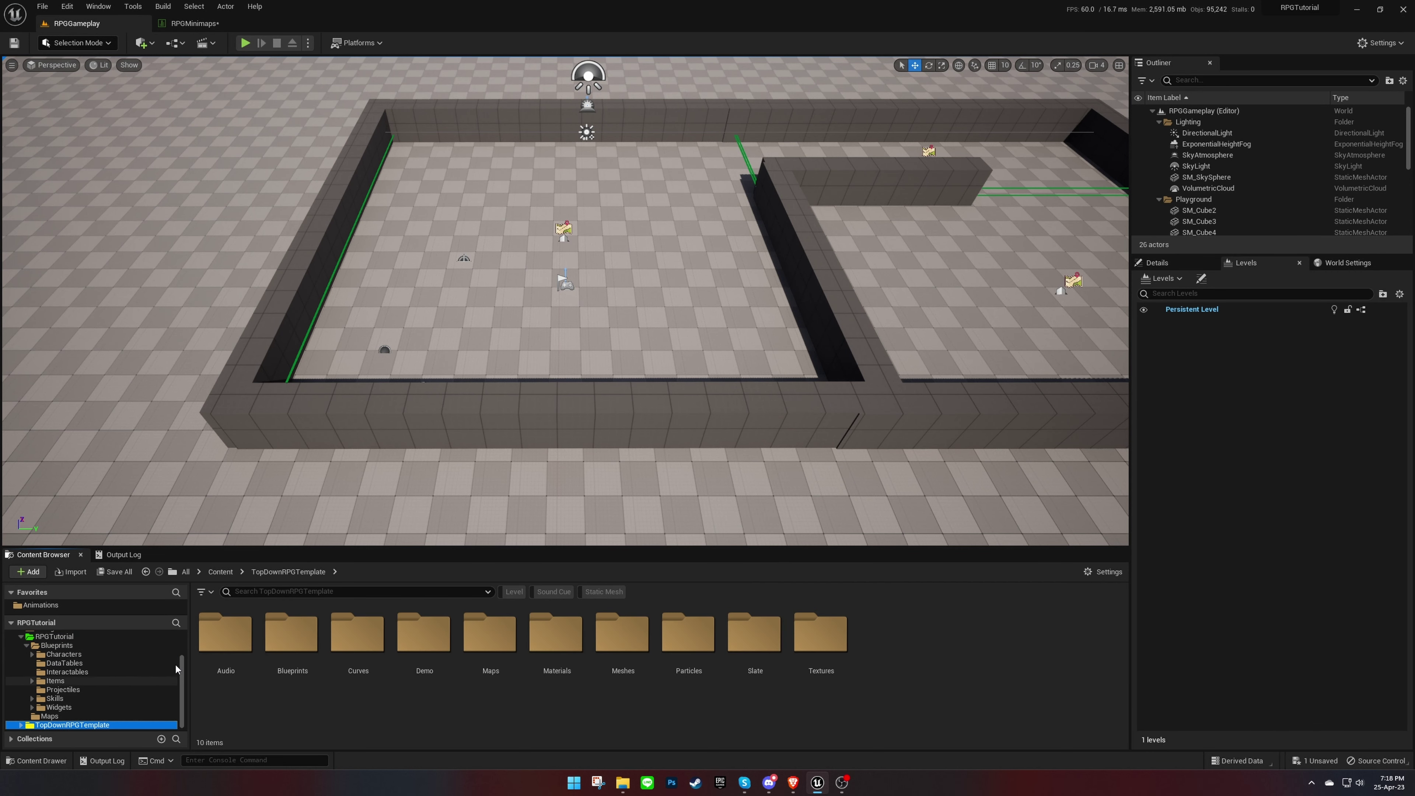
click(304, 593)
text(CDT_MiniMaps)
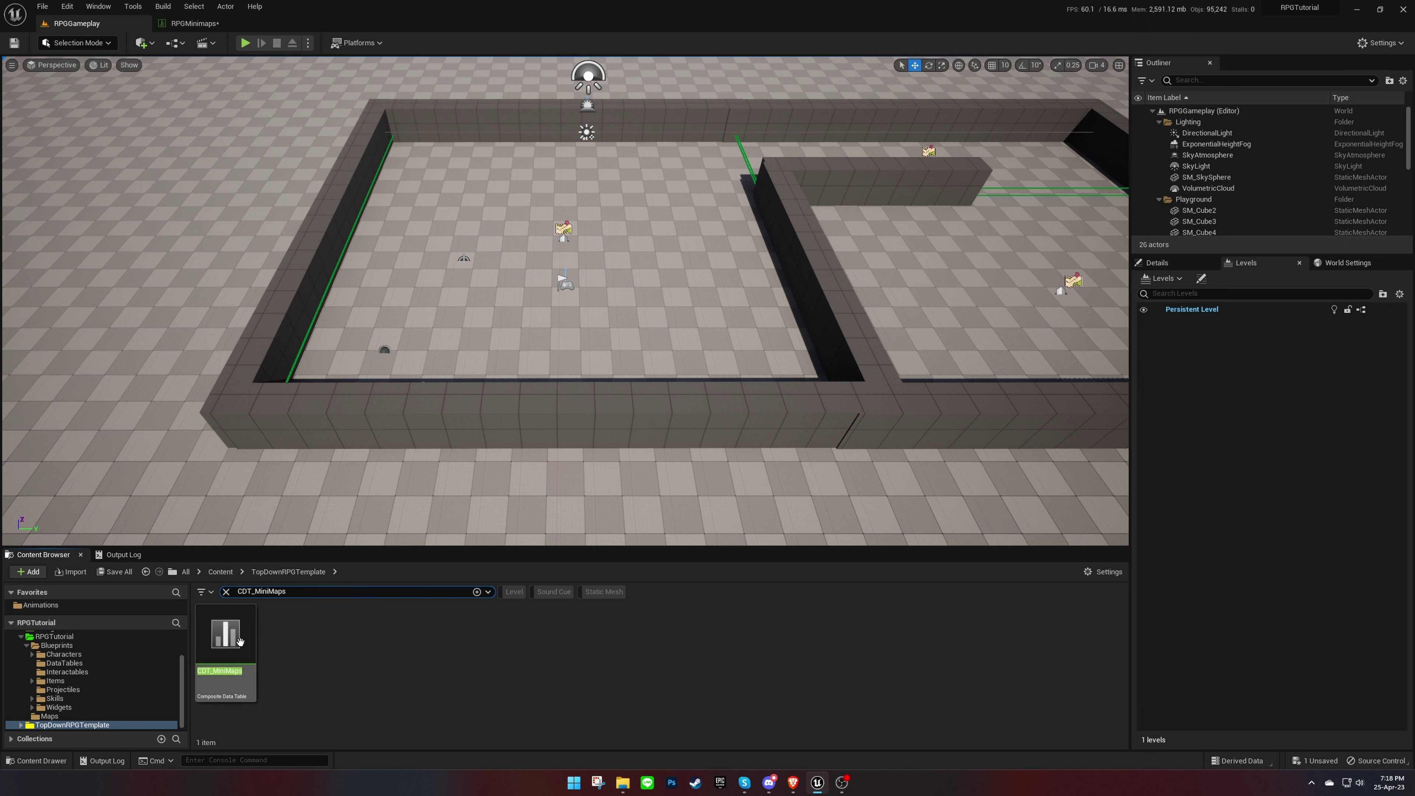
double_click(243, 648)
click(203, 116)
text(rpgmi)
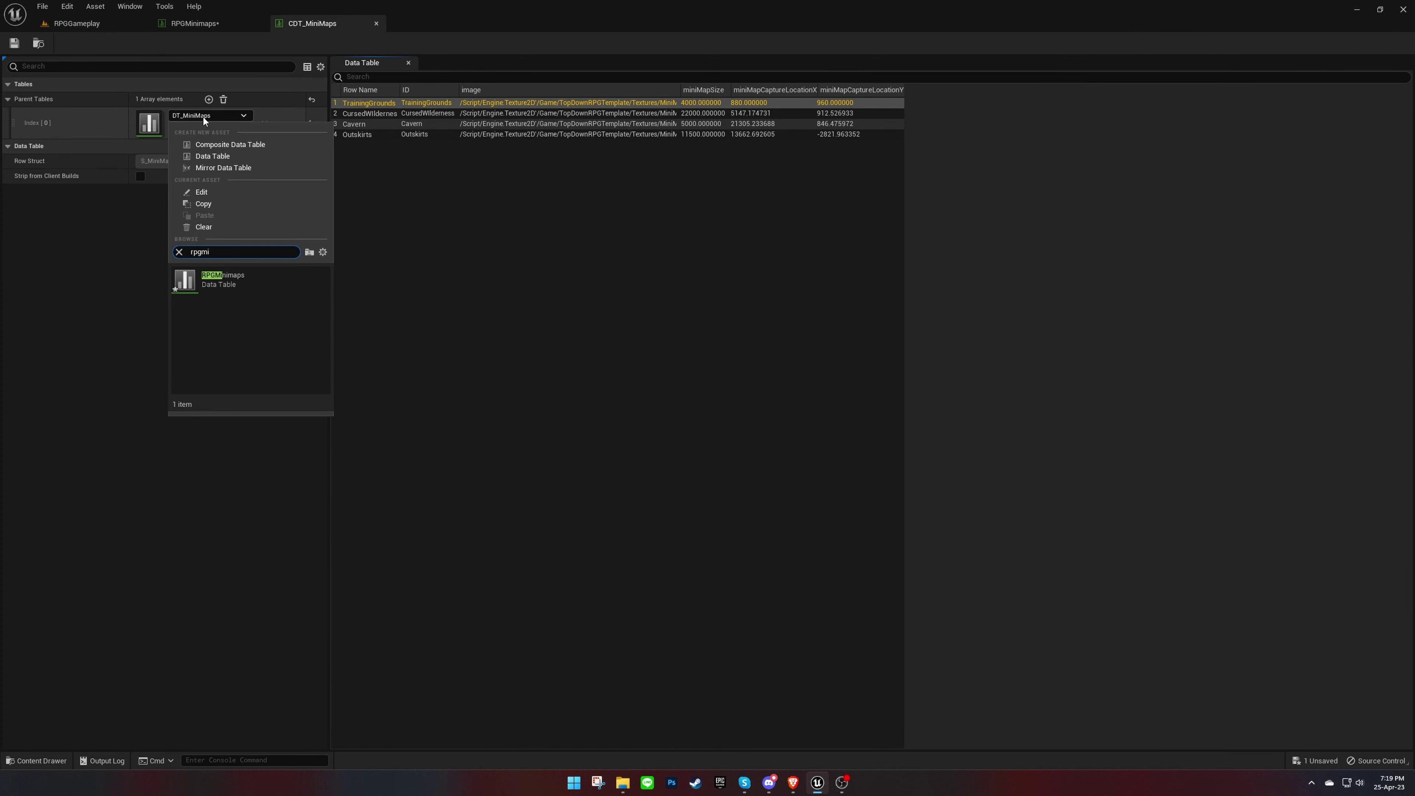
click(241, 276)
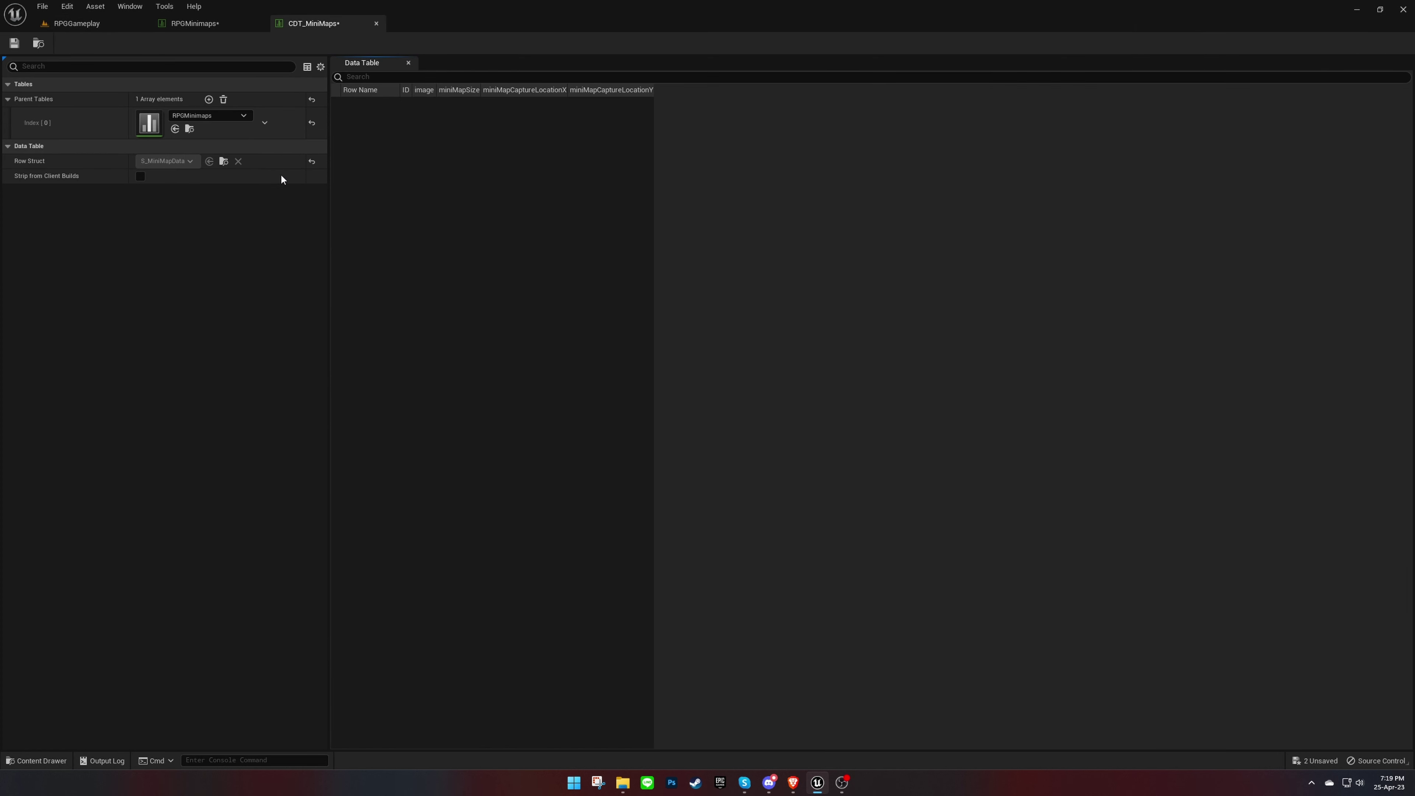
middle_click(332, 26)
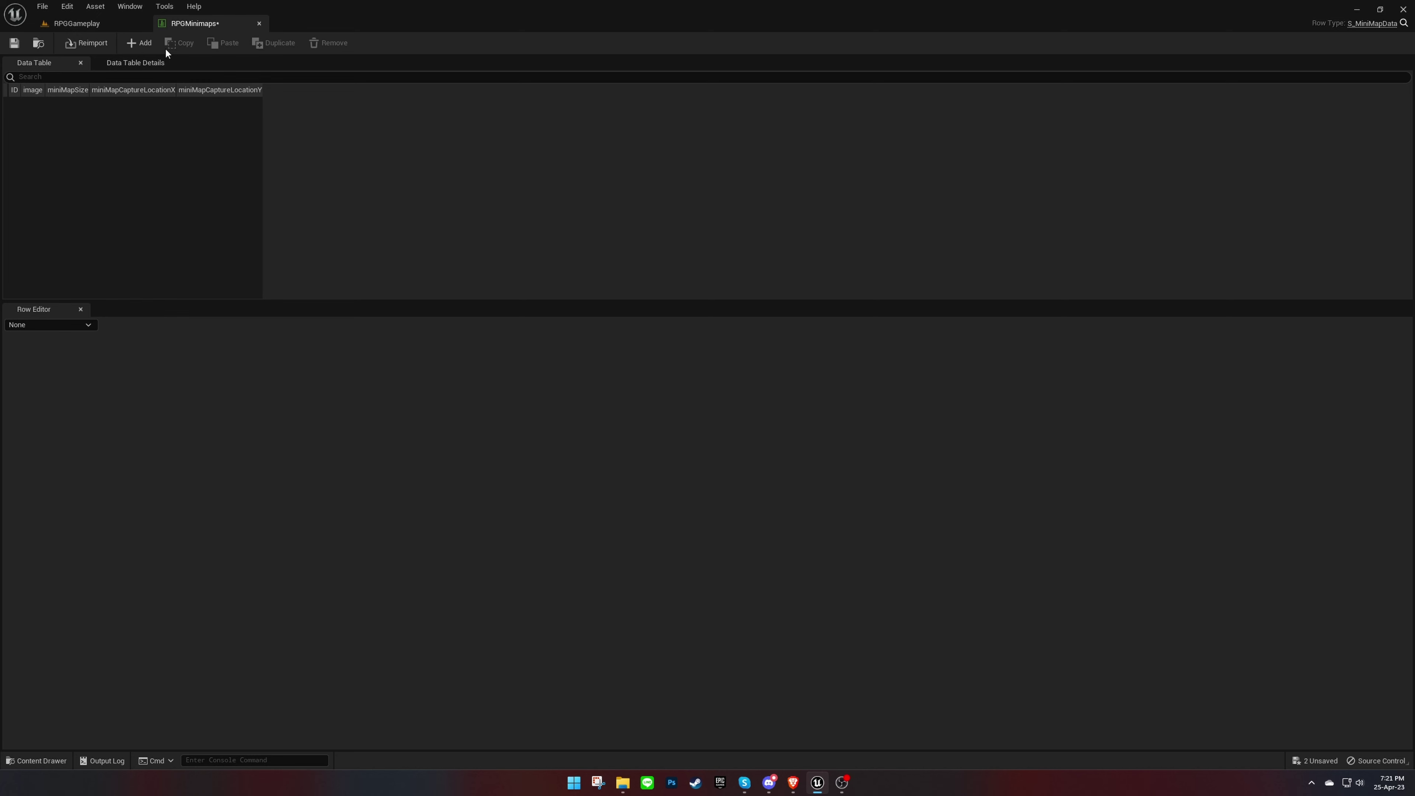
Step: Add a new RPGMinimaps row named AllMap and give it the ID AllMap
click(139, 43)
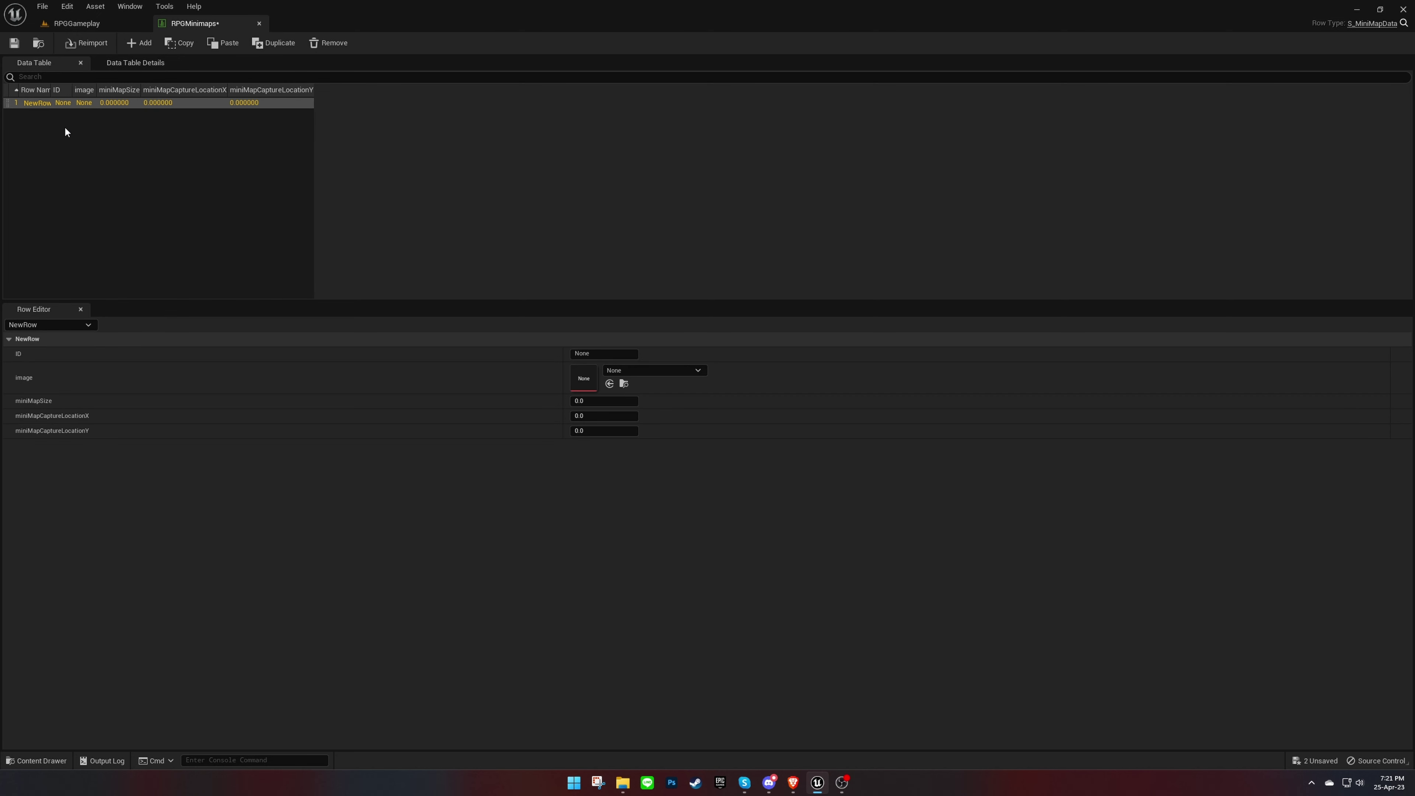
double_click(33, 104)
text(All)
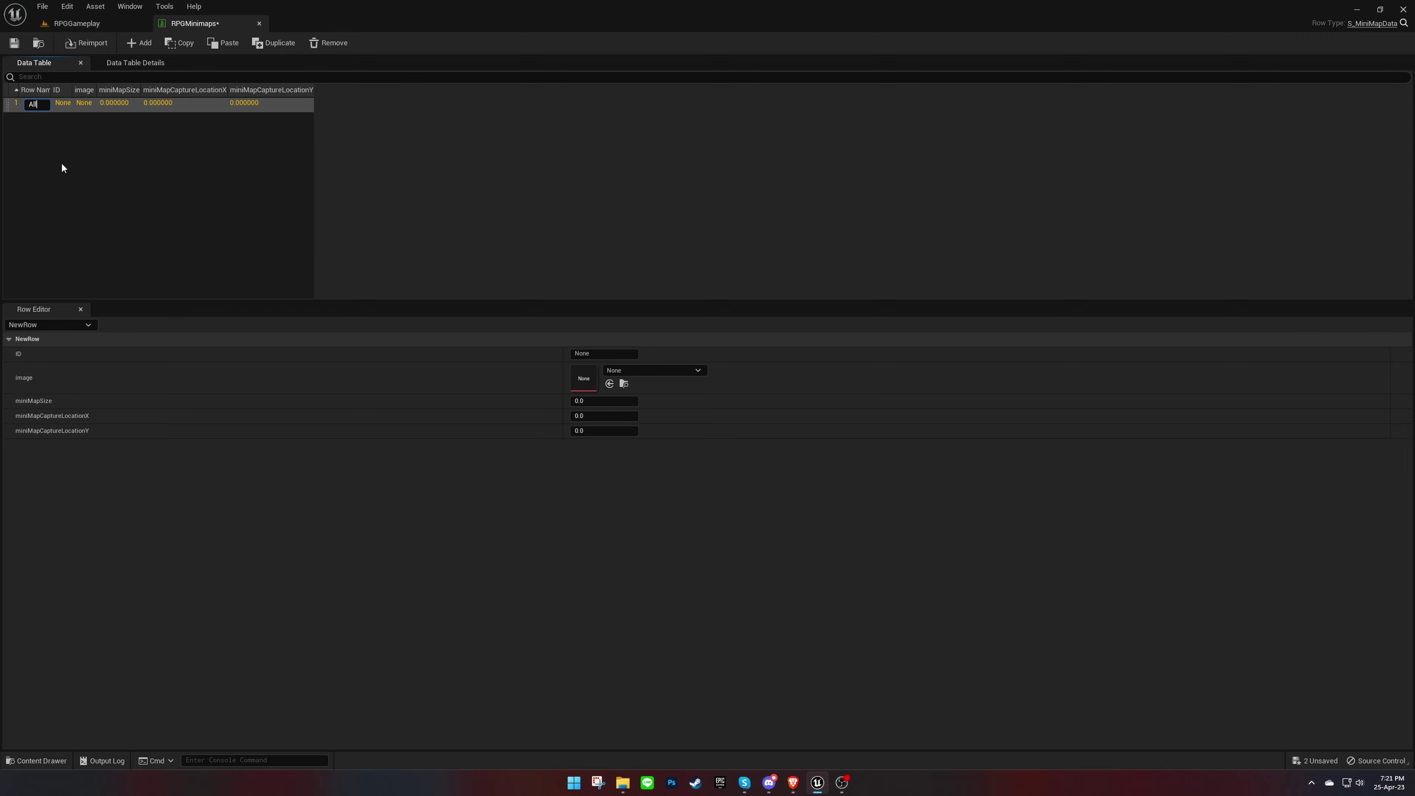
text(Map)
key(Return)
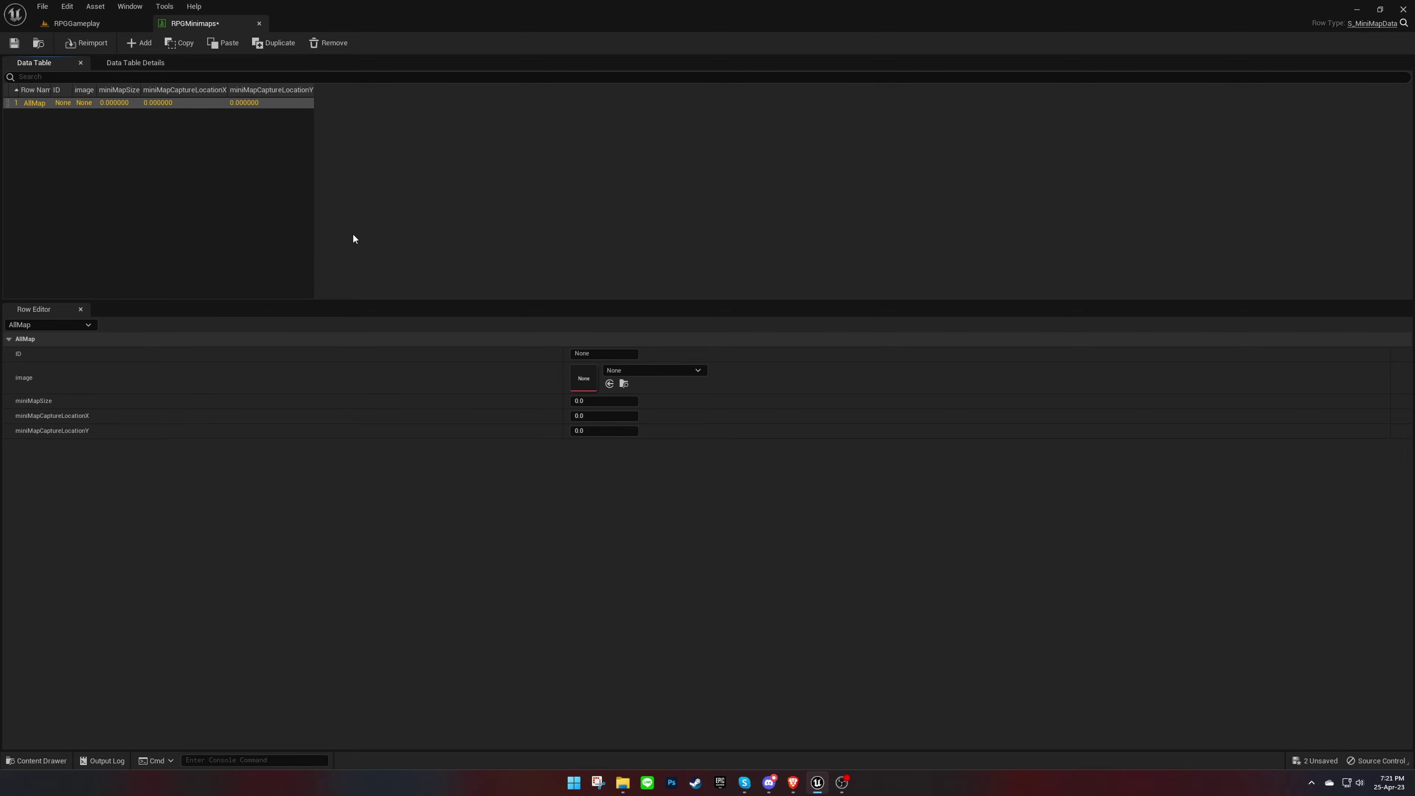
click(663, 353)
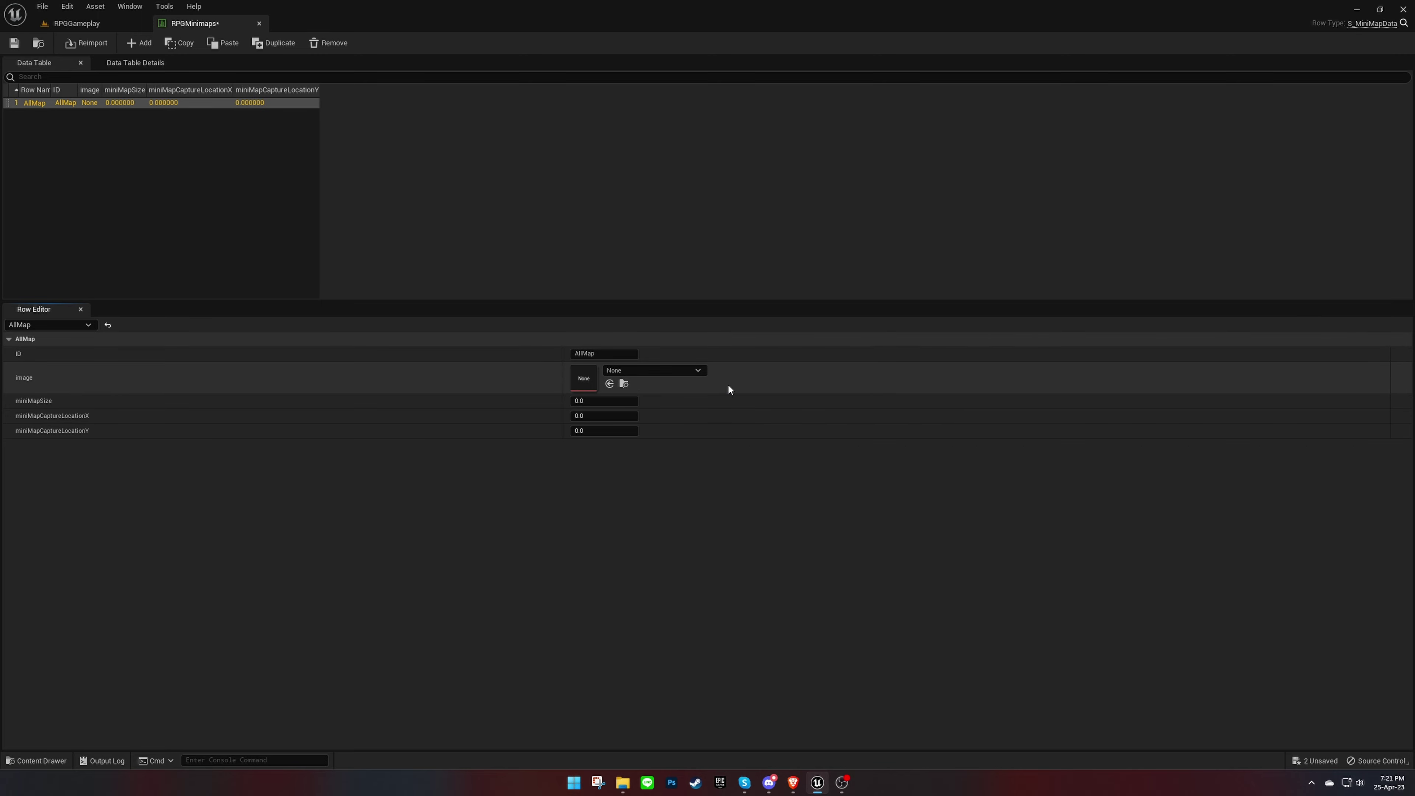
Step: Check the browser documentation, then move its window out of the way
key(alt+Tab)
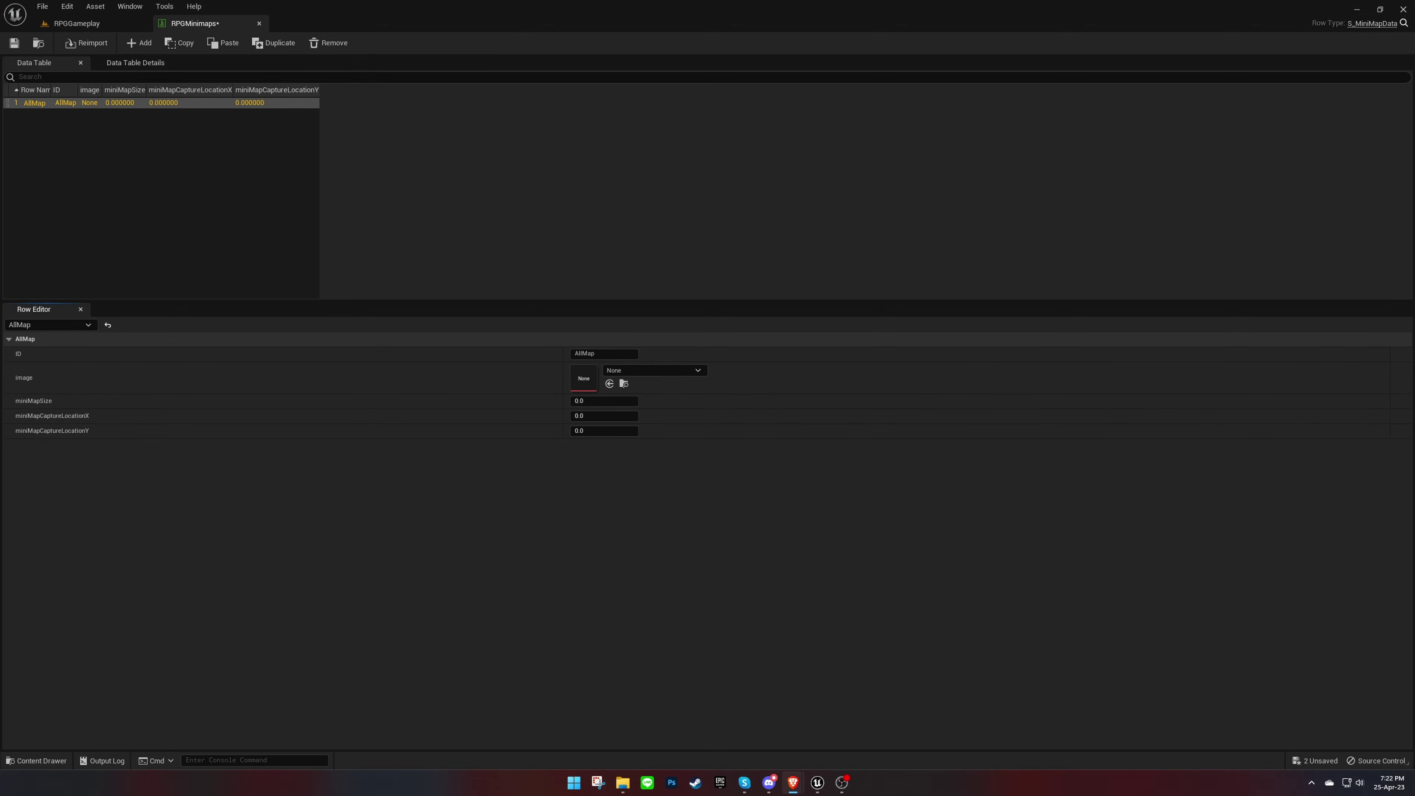
drag(1414, 174, 624, 153)
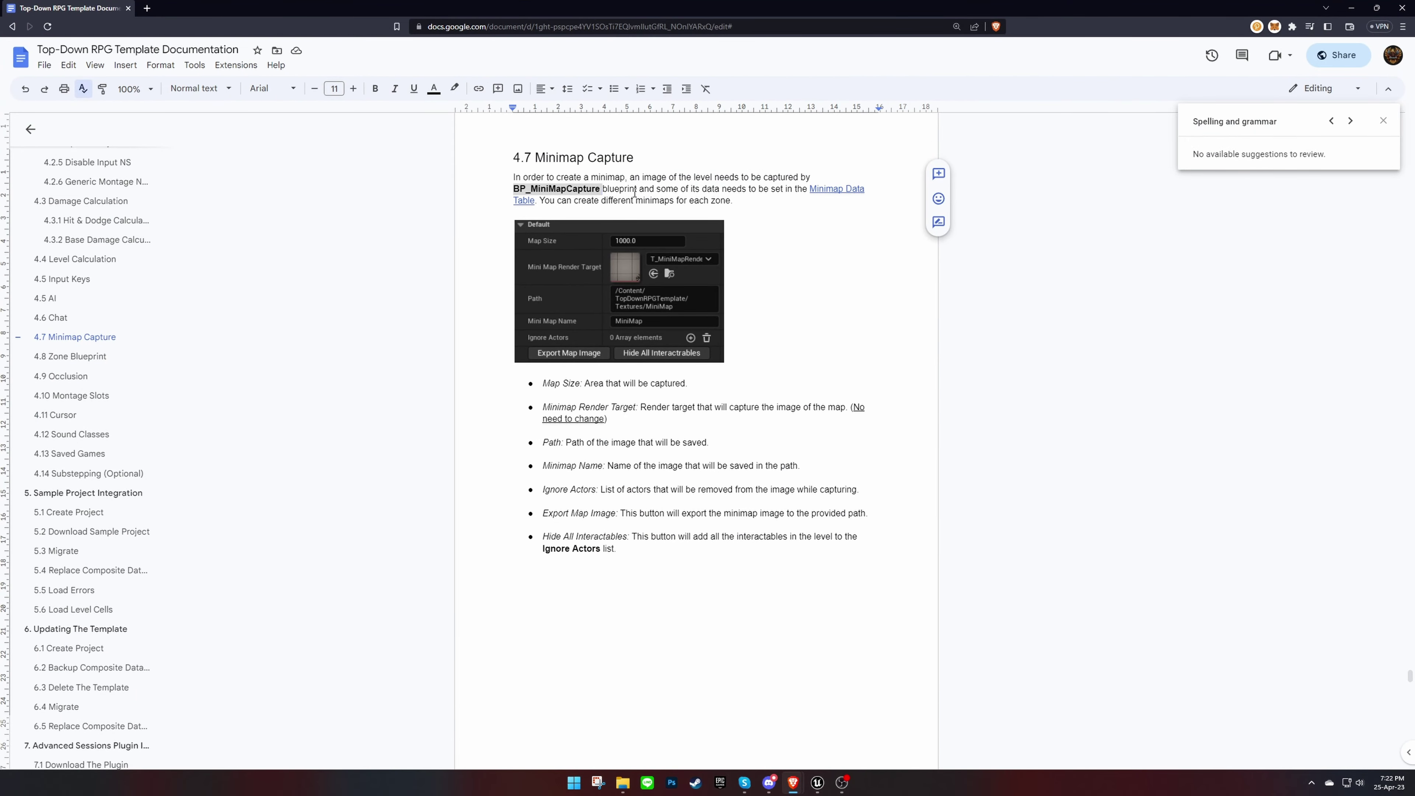
drag(552, 13, 1413, 312)
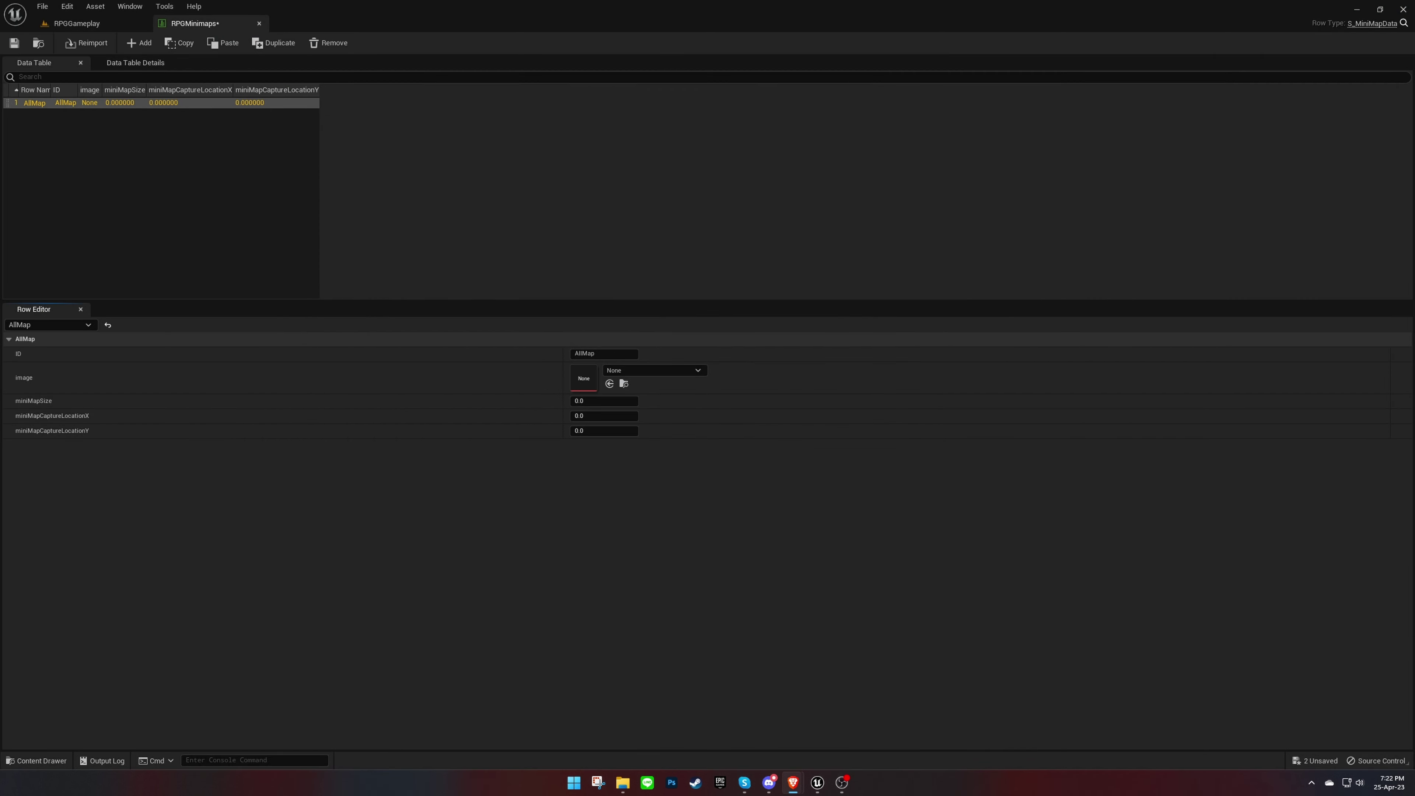
Step: Drop BP_MiniMapCapture onto the middle of the RPGGameplay floor and show its Details
click(98, 31)
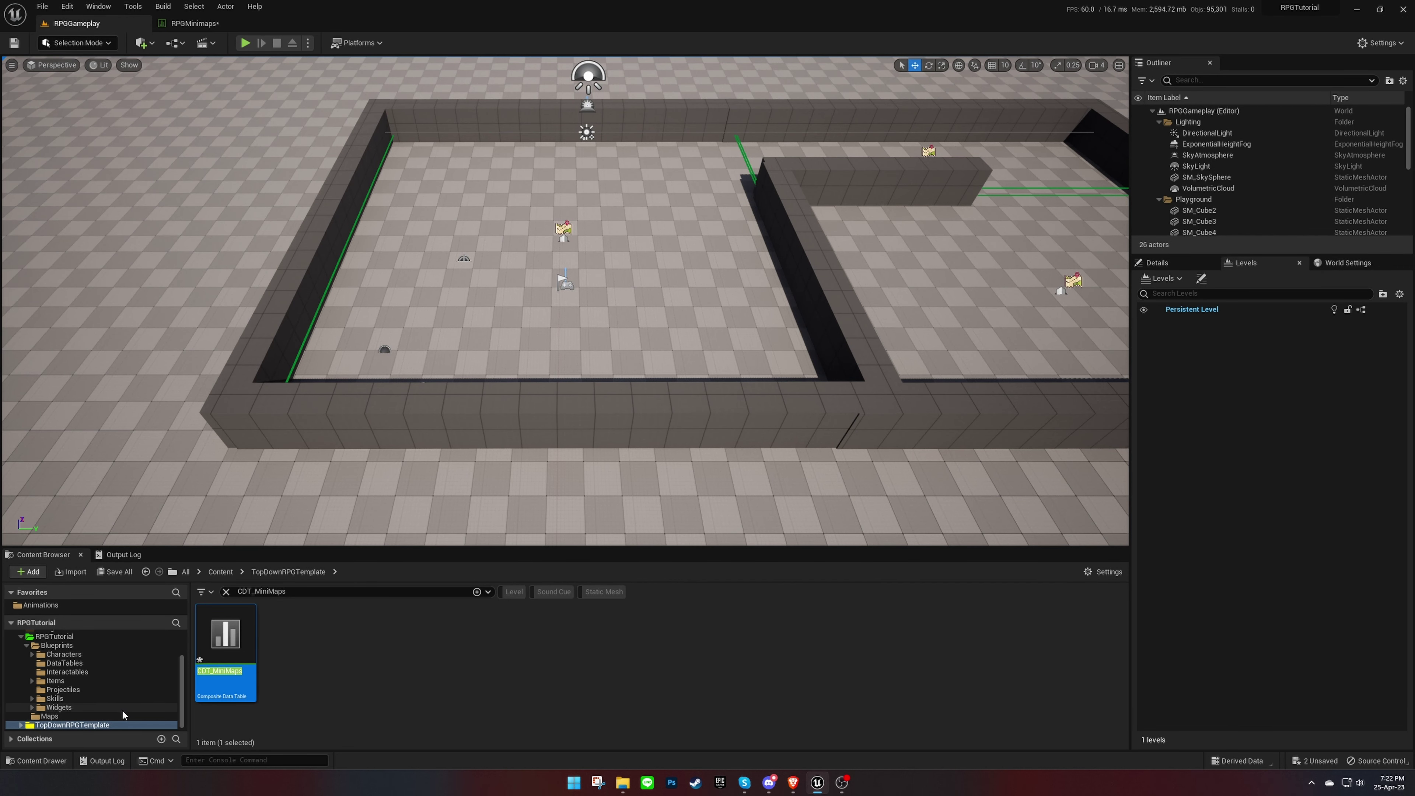
click(227, 595)
text(BP_MiniMapCapture)
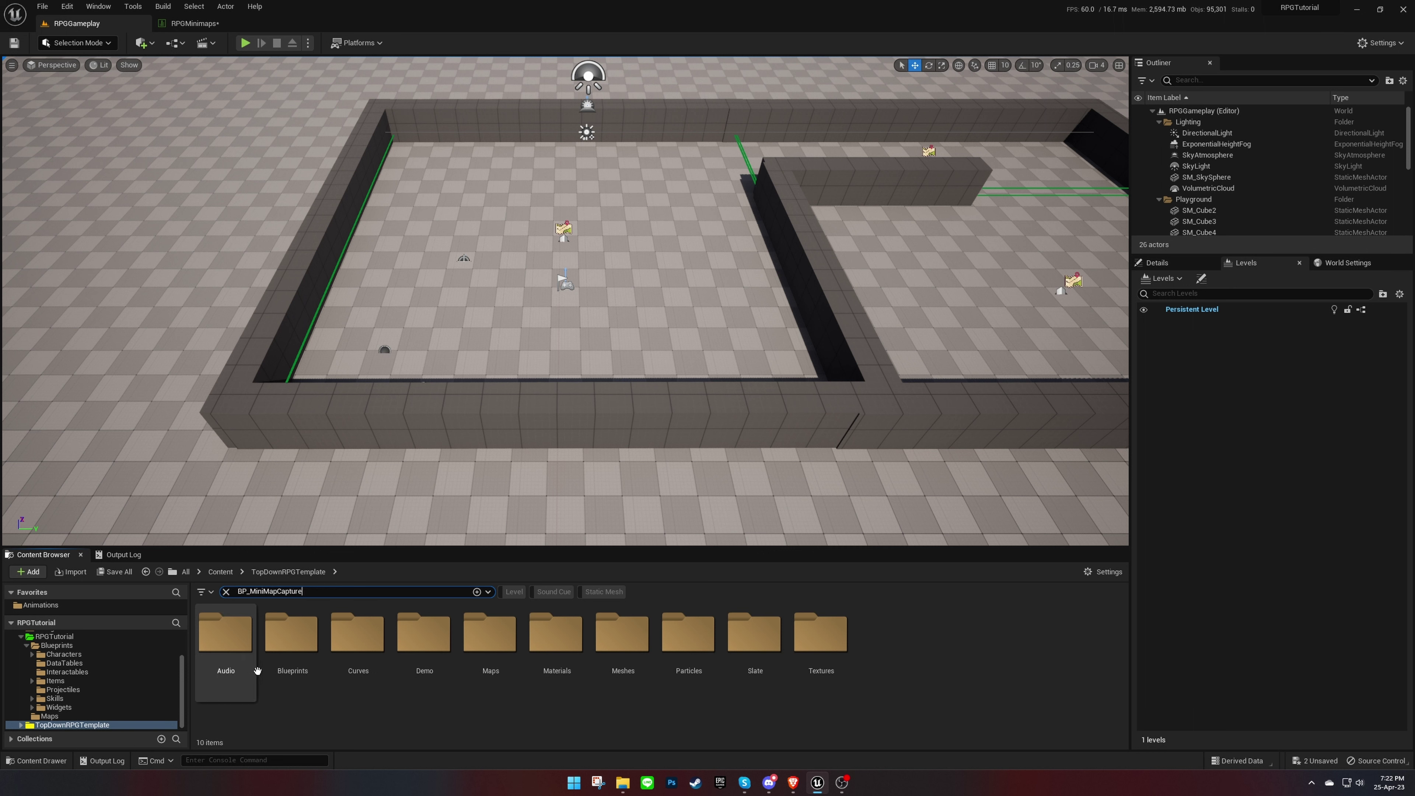
click(243, 645)
drag(231, 643, 564, 241)
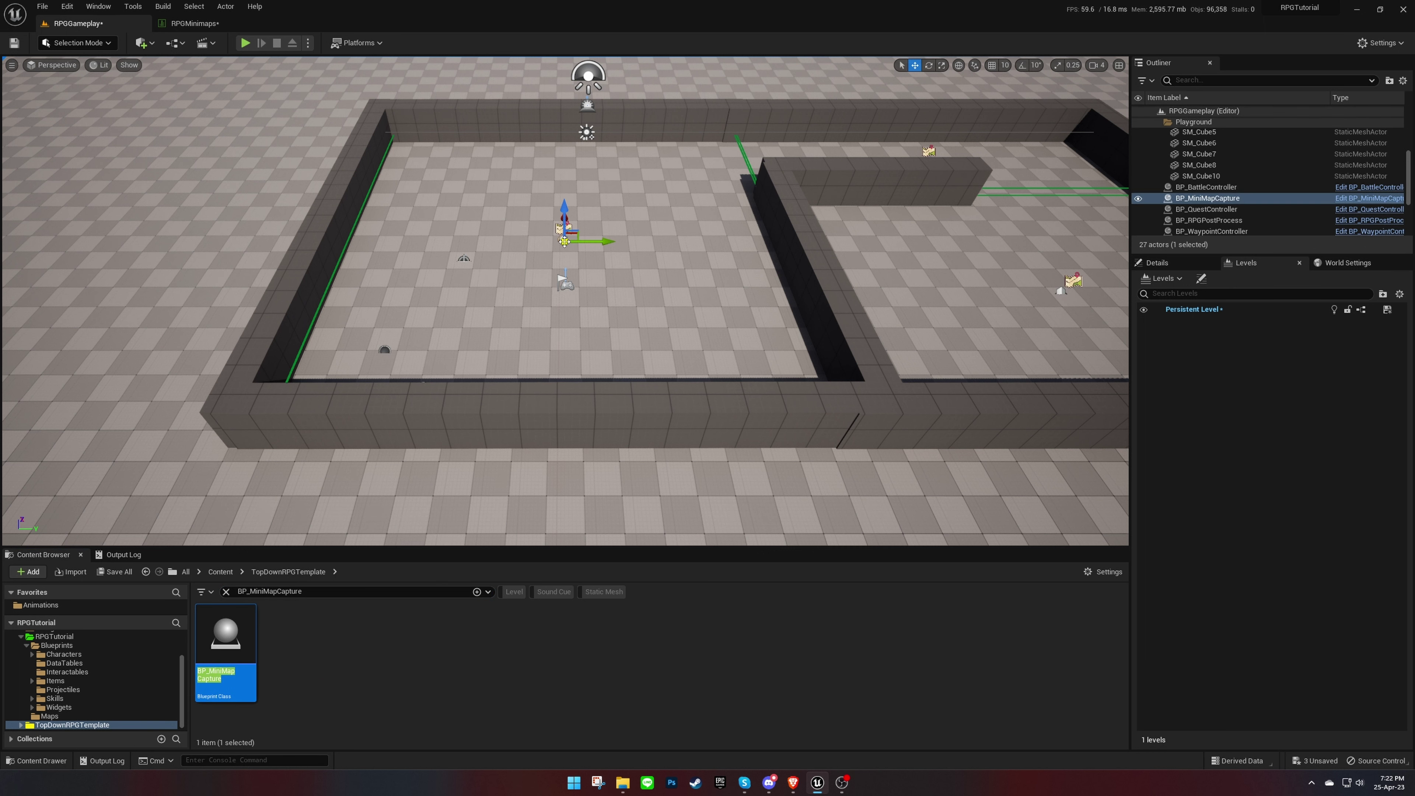
click(1156, 262)
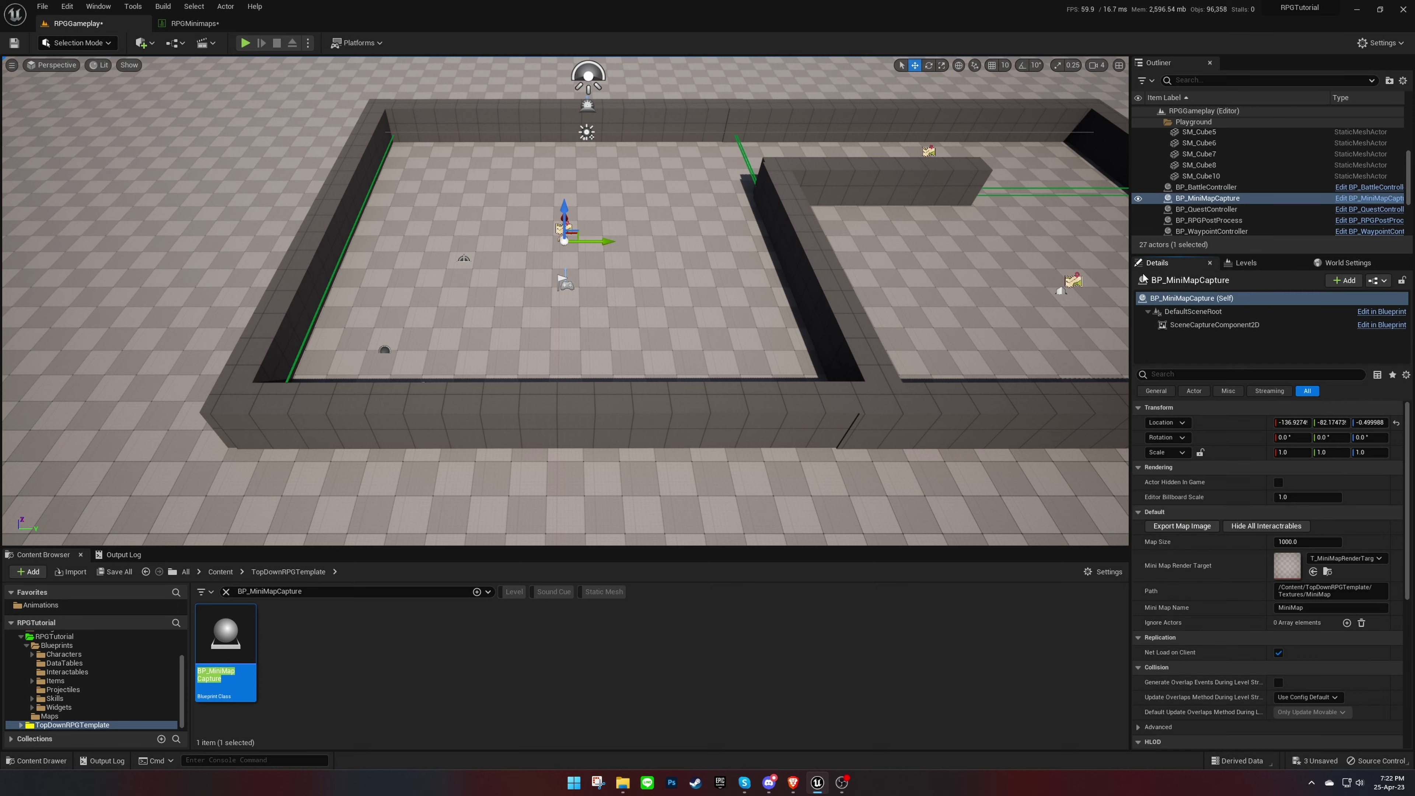
right_drag(832, 397, 832, 240)
alt+drag(808, 395, 807, 337)
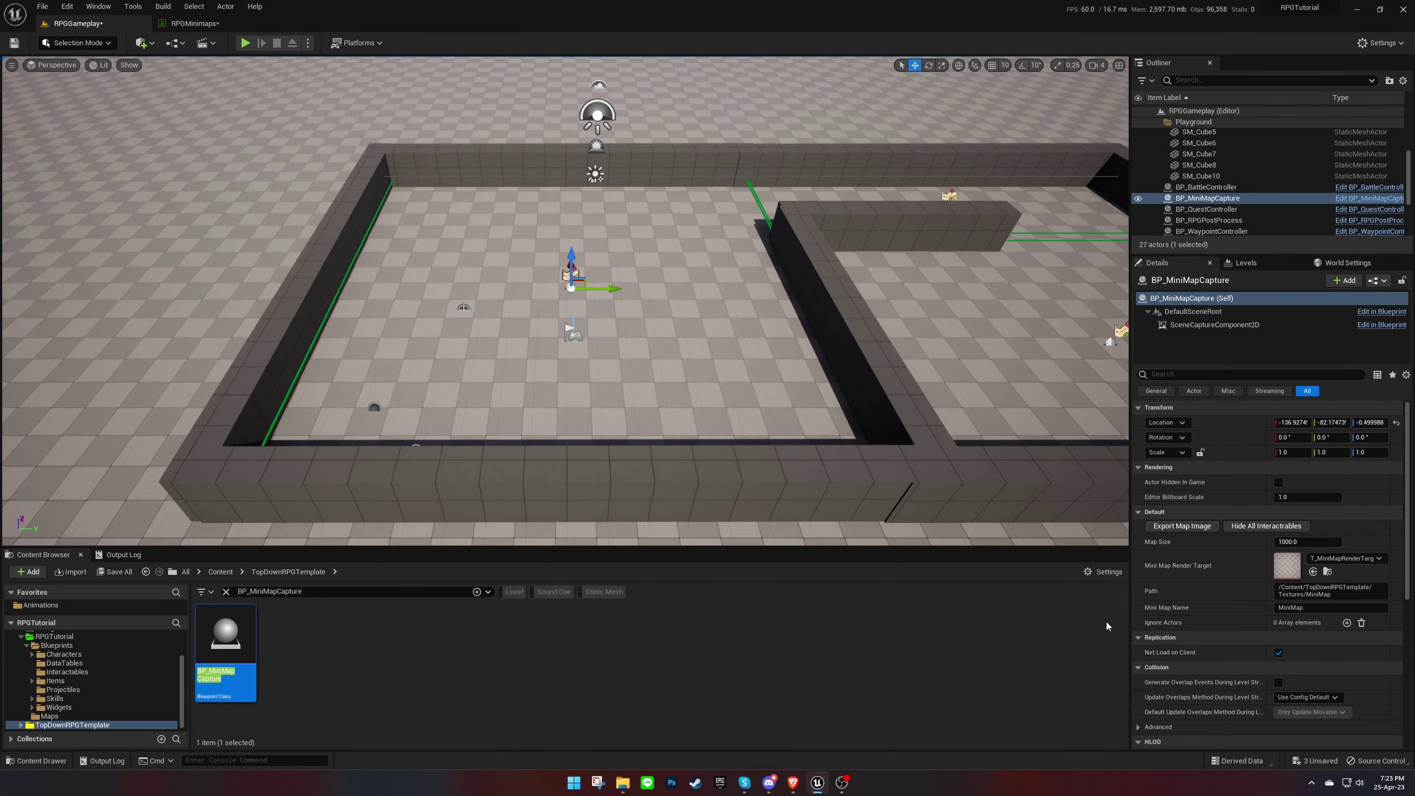
Step: Float the T_MiniMapRenderTarget preview in its own window over the RPGGameplay level
double_click(1287, 567)
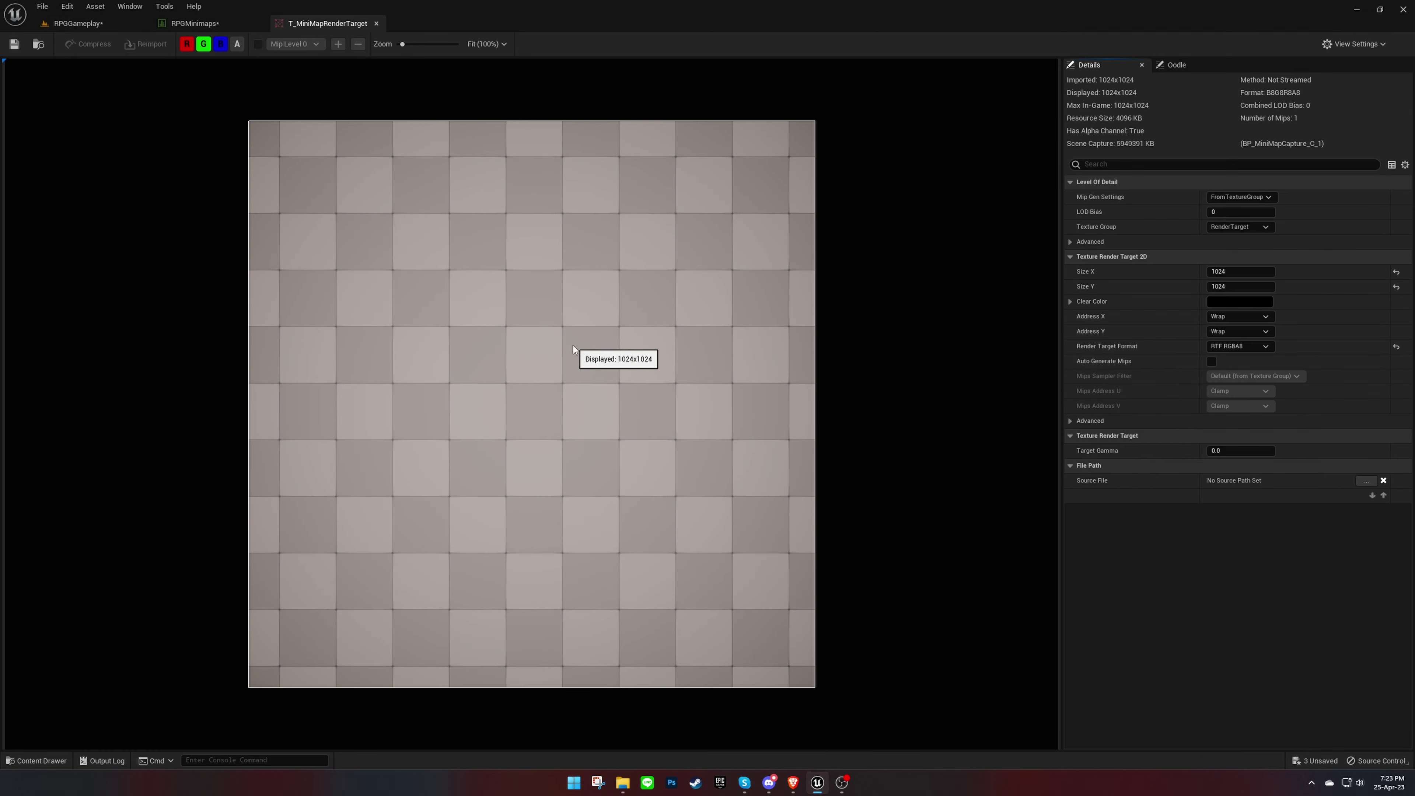
drag(328, 25, 215, 167)
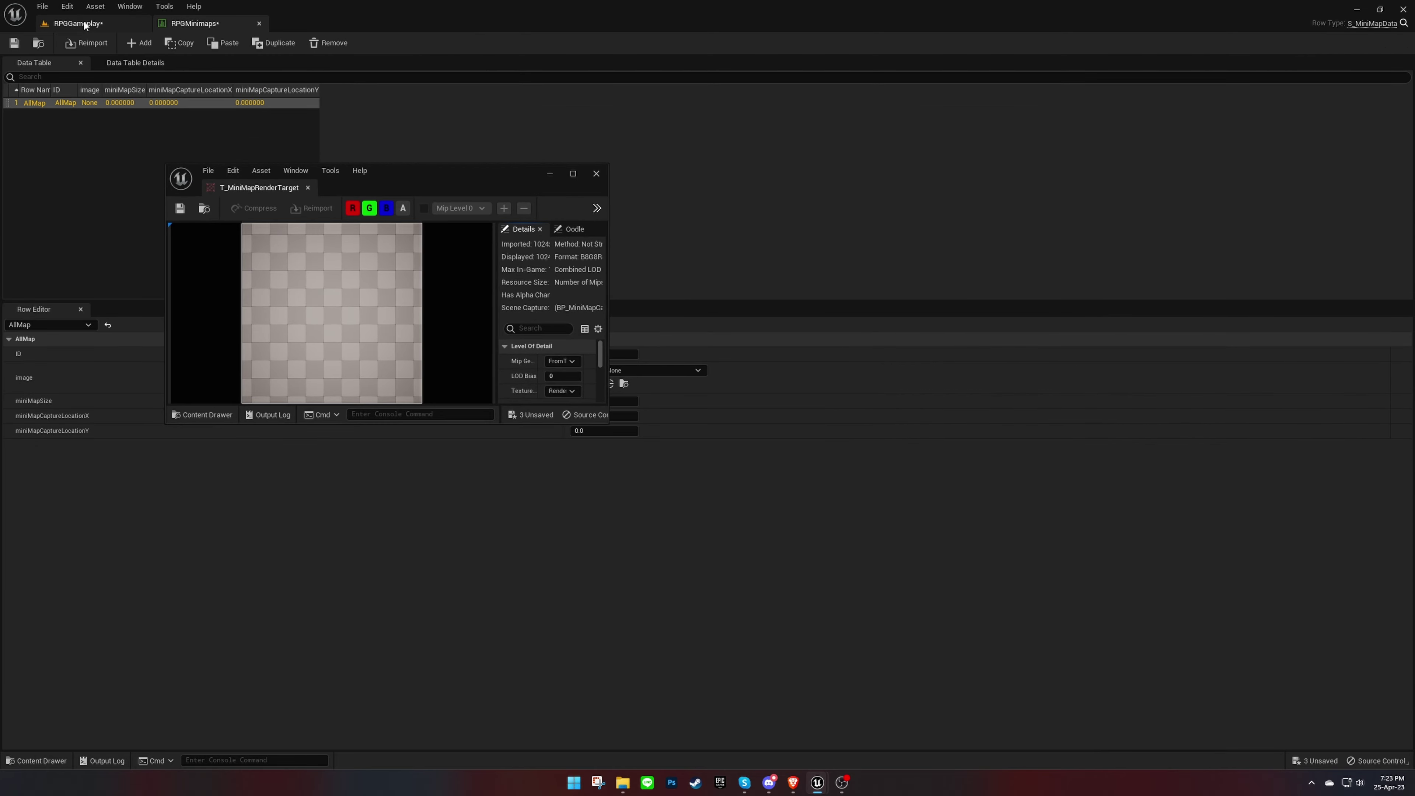
click(85, 25)
drag(433, 180, 295, 144)
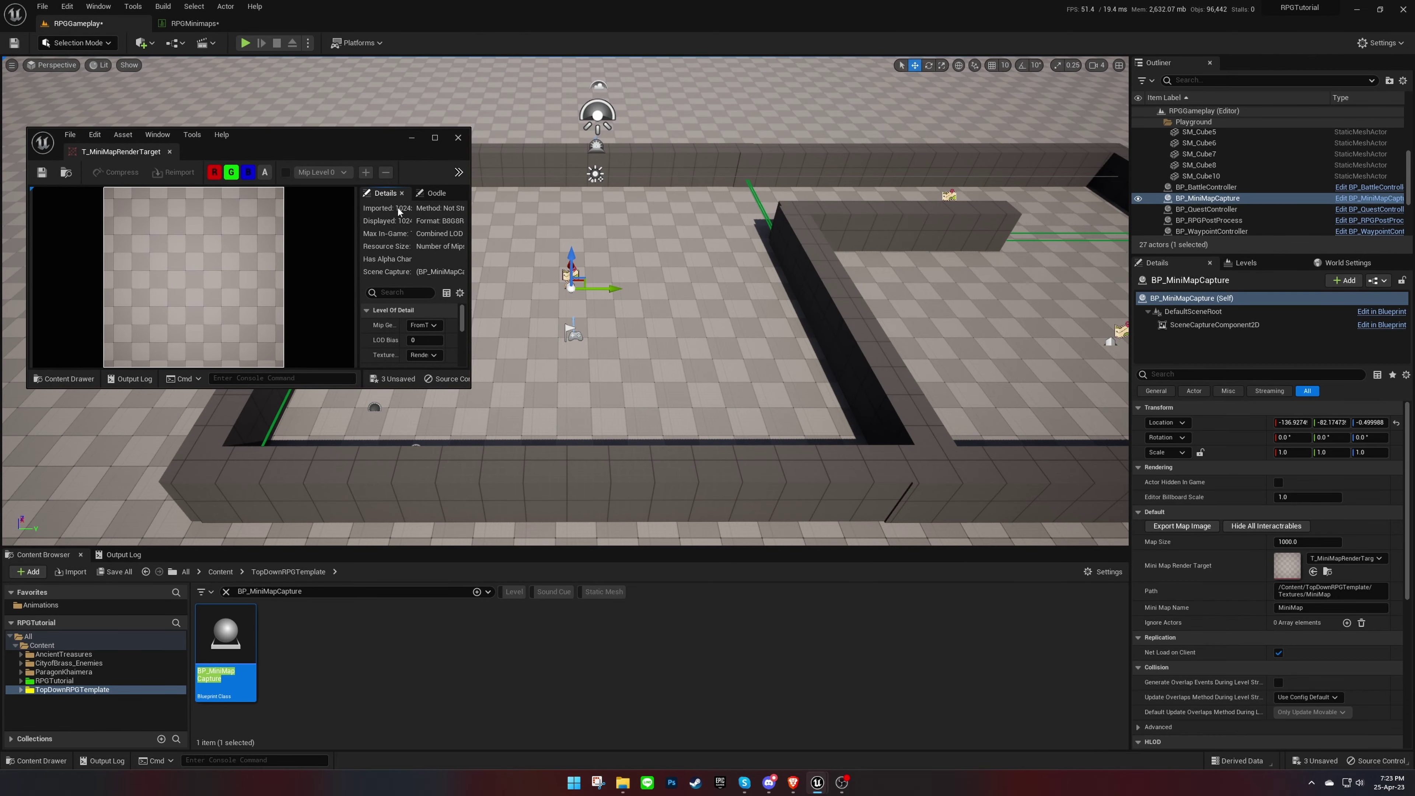
Step: Move the capture actor along Y, raise Map Size via 2000 and 3000 to 4000, and recentre it
drag(617, 289, 883, 291)
click(1304, 542)
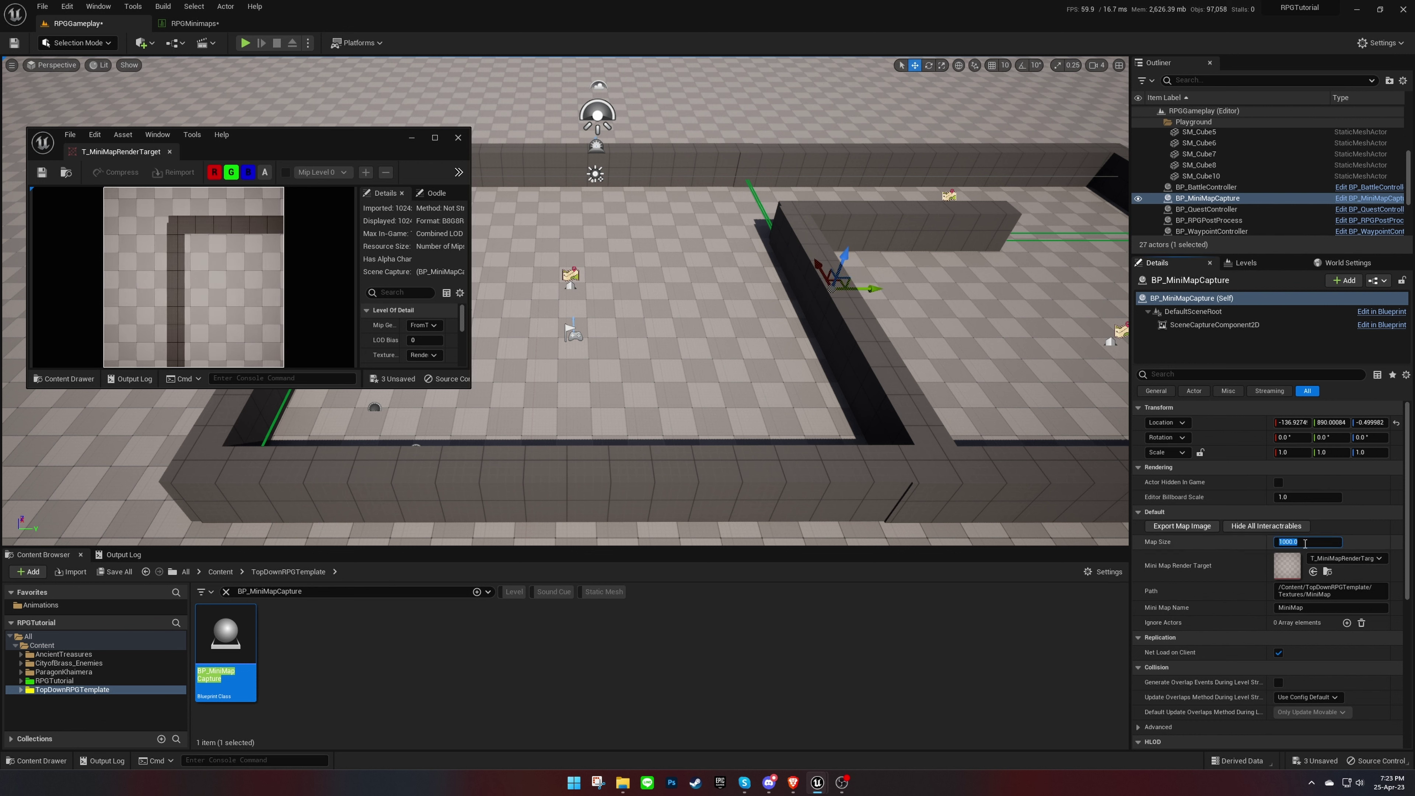
text(2000)
key(Return)
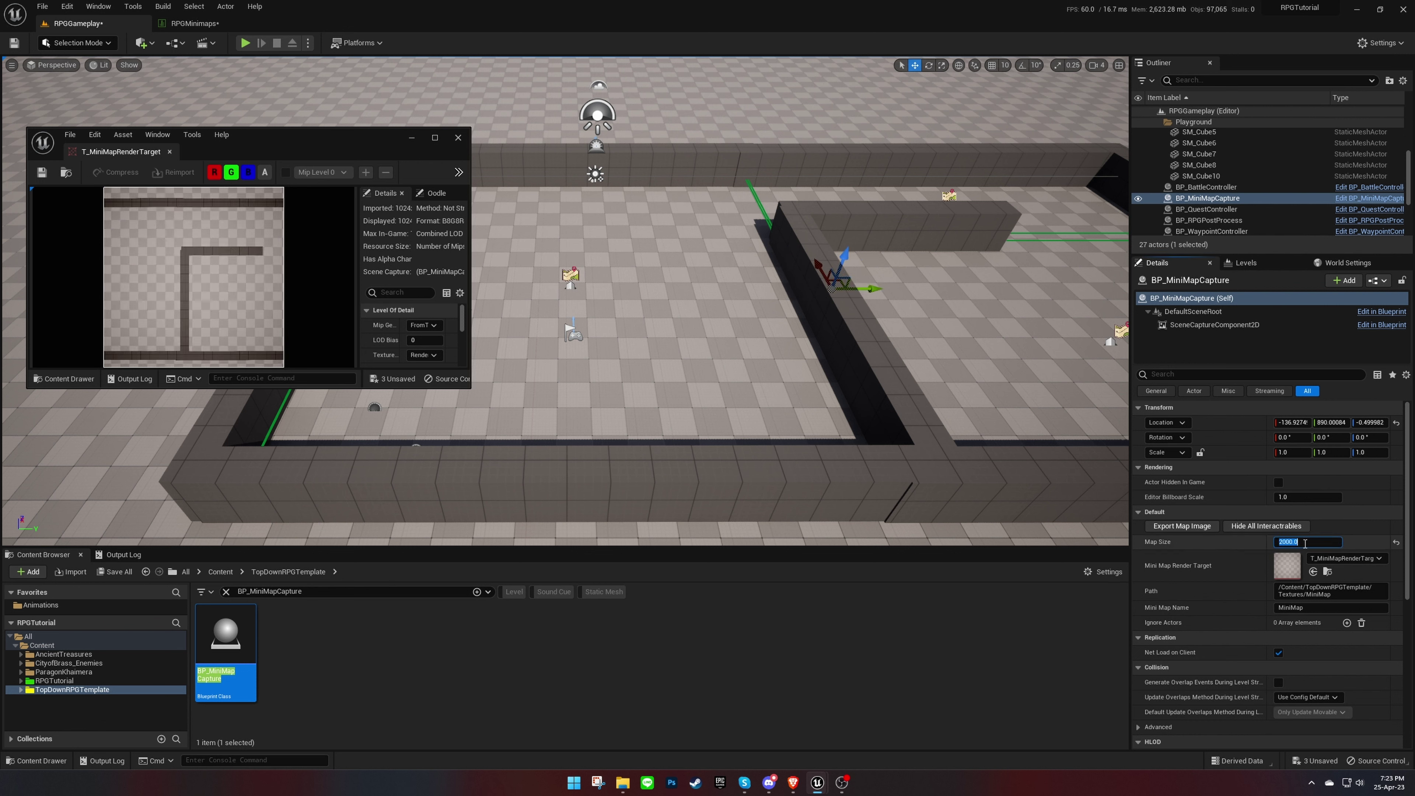
click(1304, 542)
text(3000)
key(Return)
text(40)
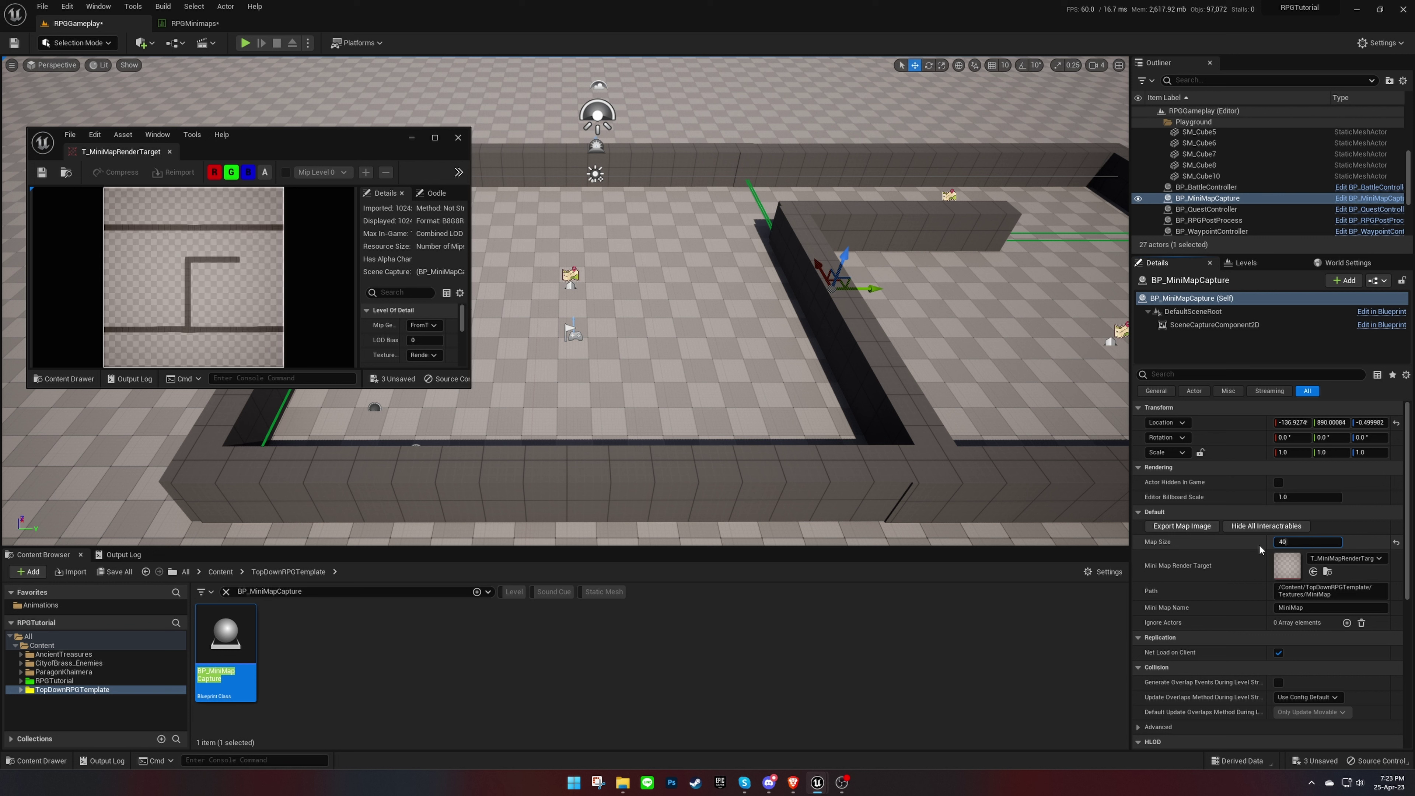
text(00)
key(Return)
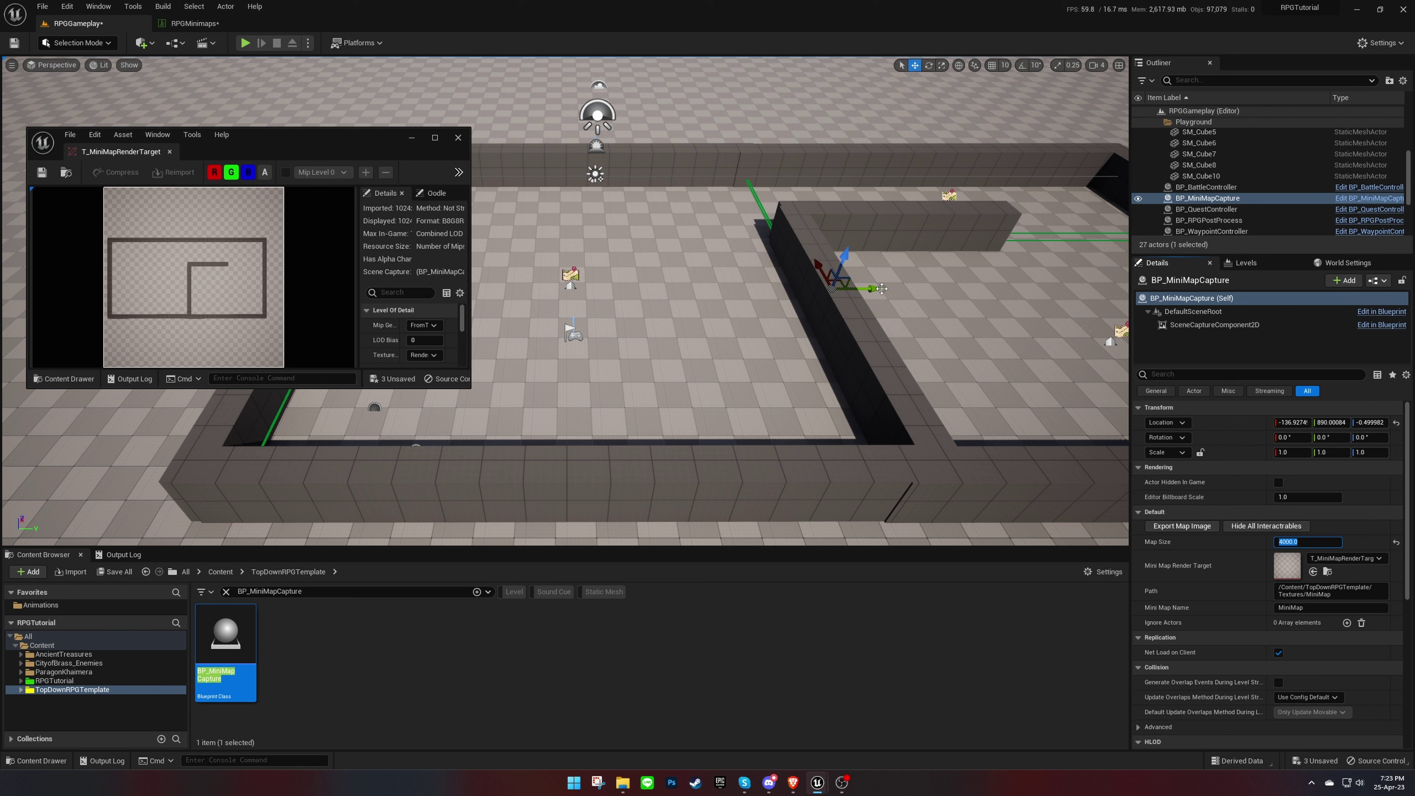
drag(876, 289, 786, 267)
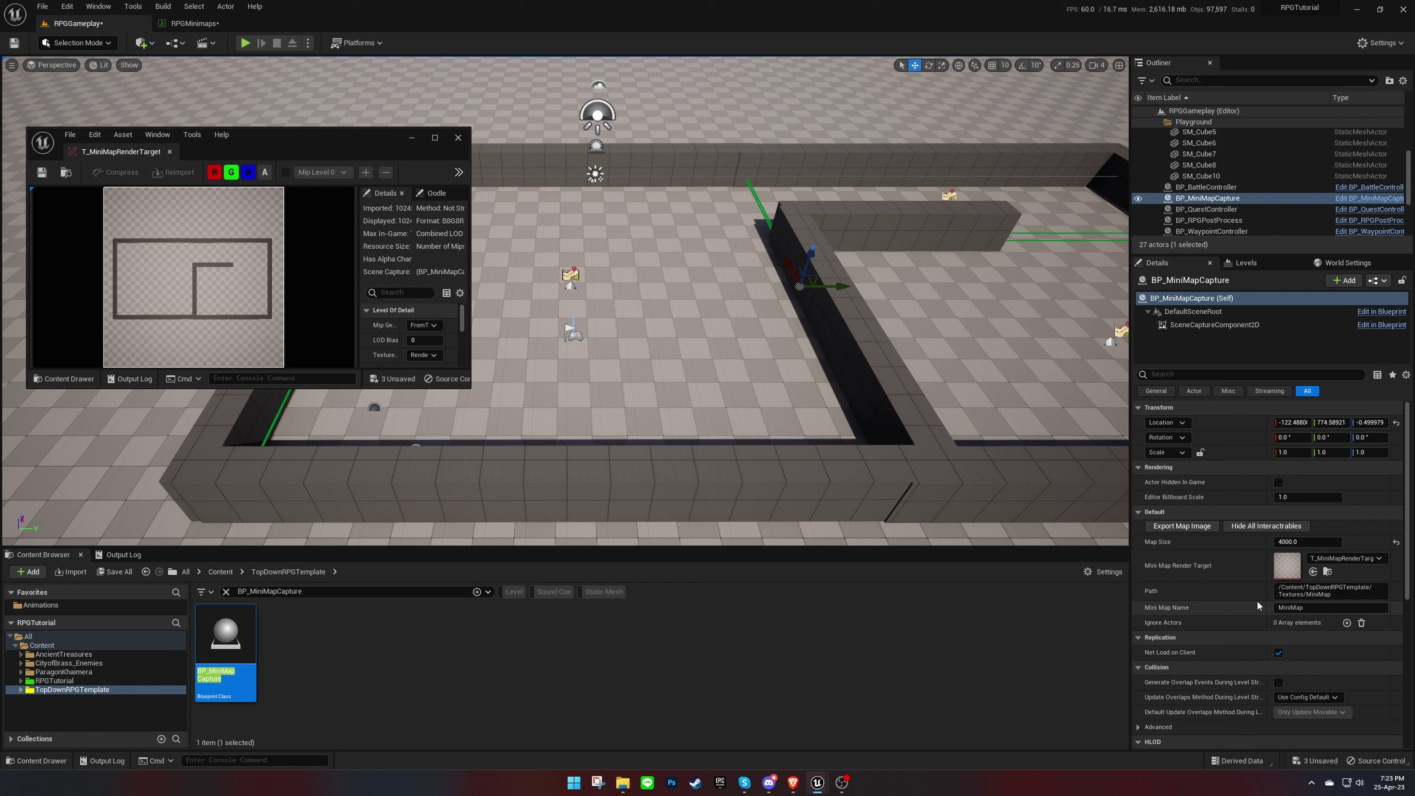
Step: Create a Textures folder in RPGTutorial and start a new subfolder inside it
click(138, 682)
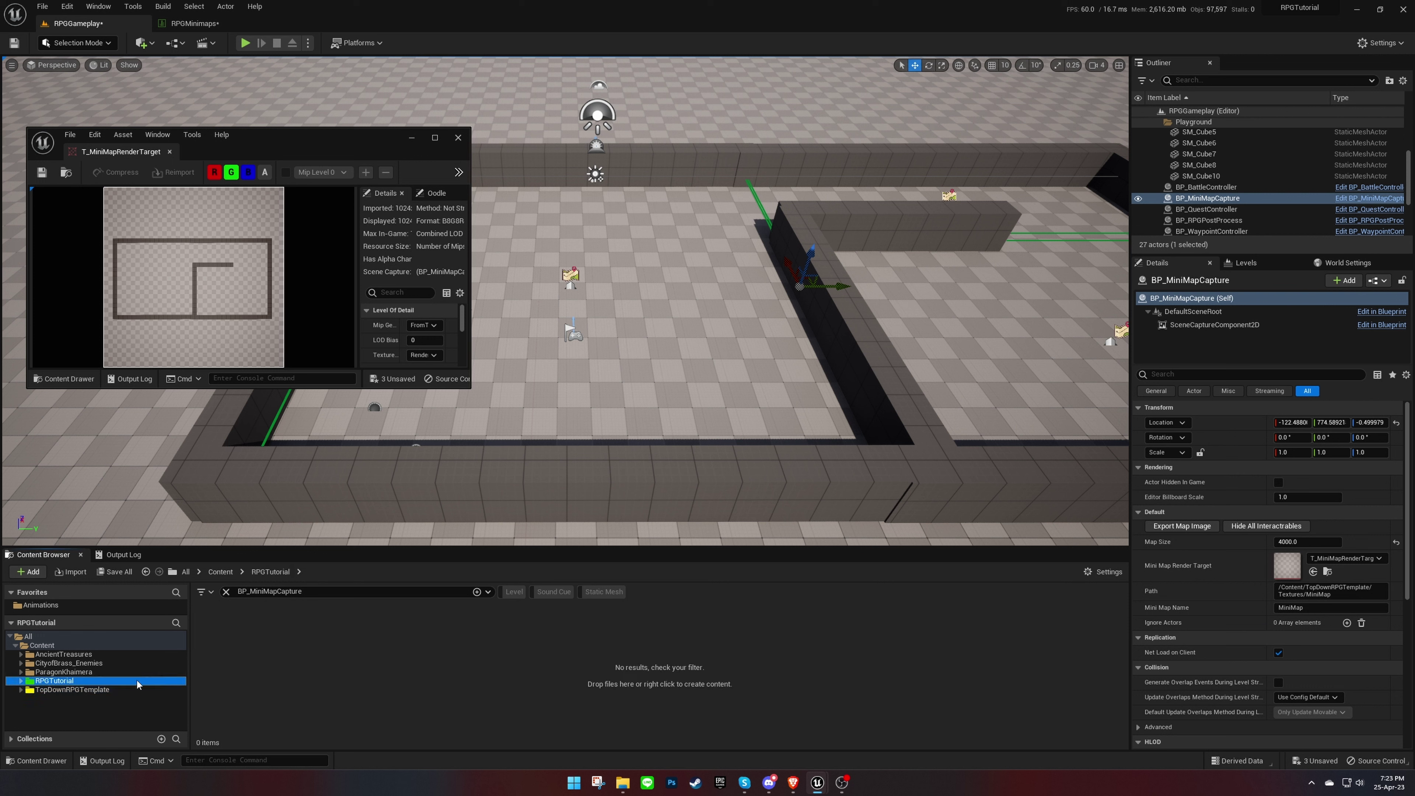
click(225, 591)
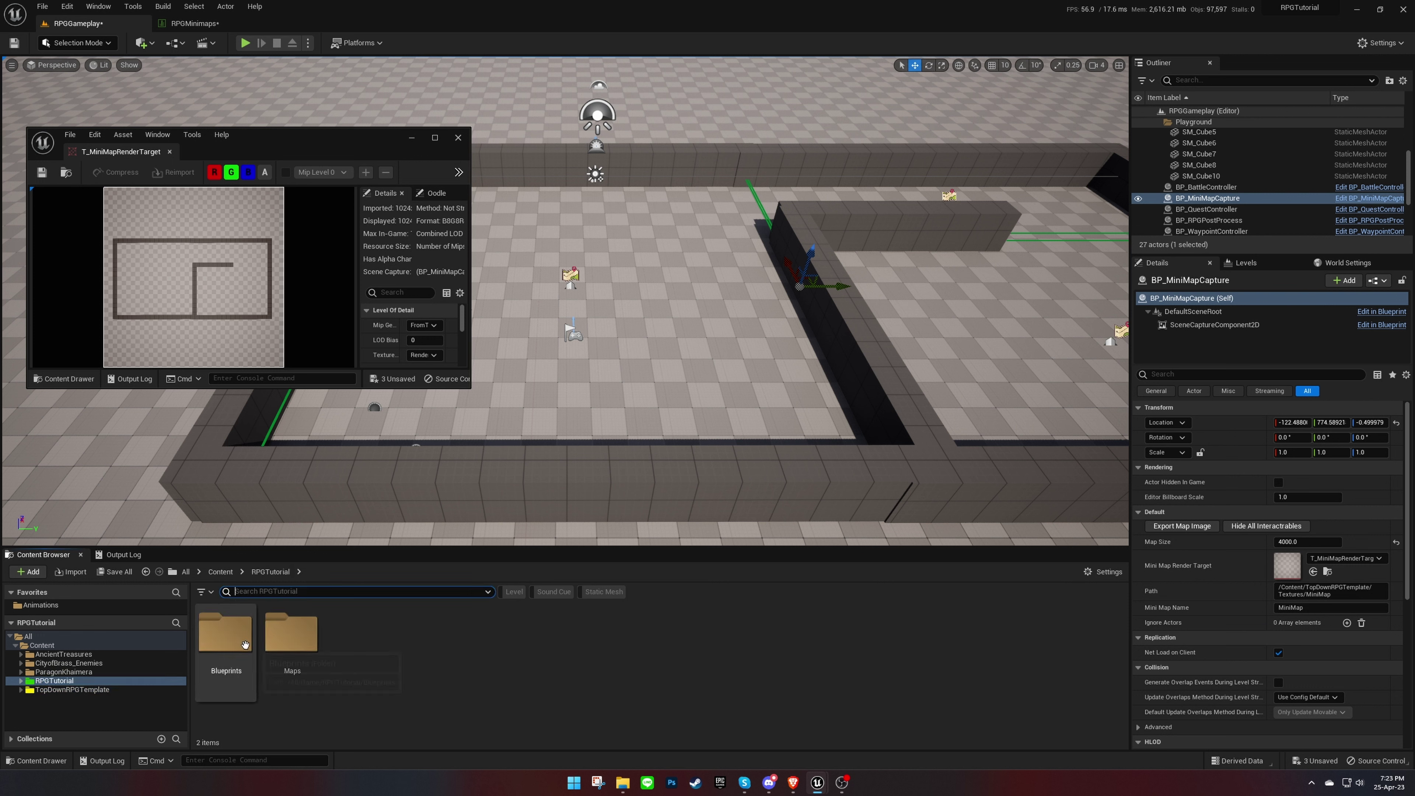
right_click(384, 642)
click(440, 302)
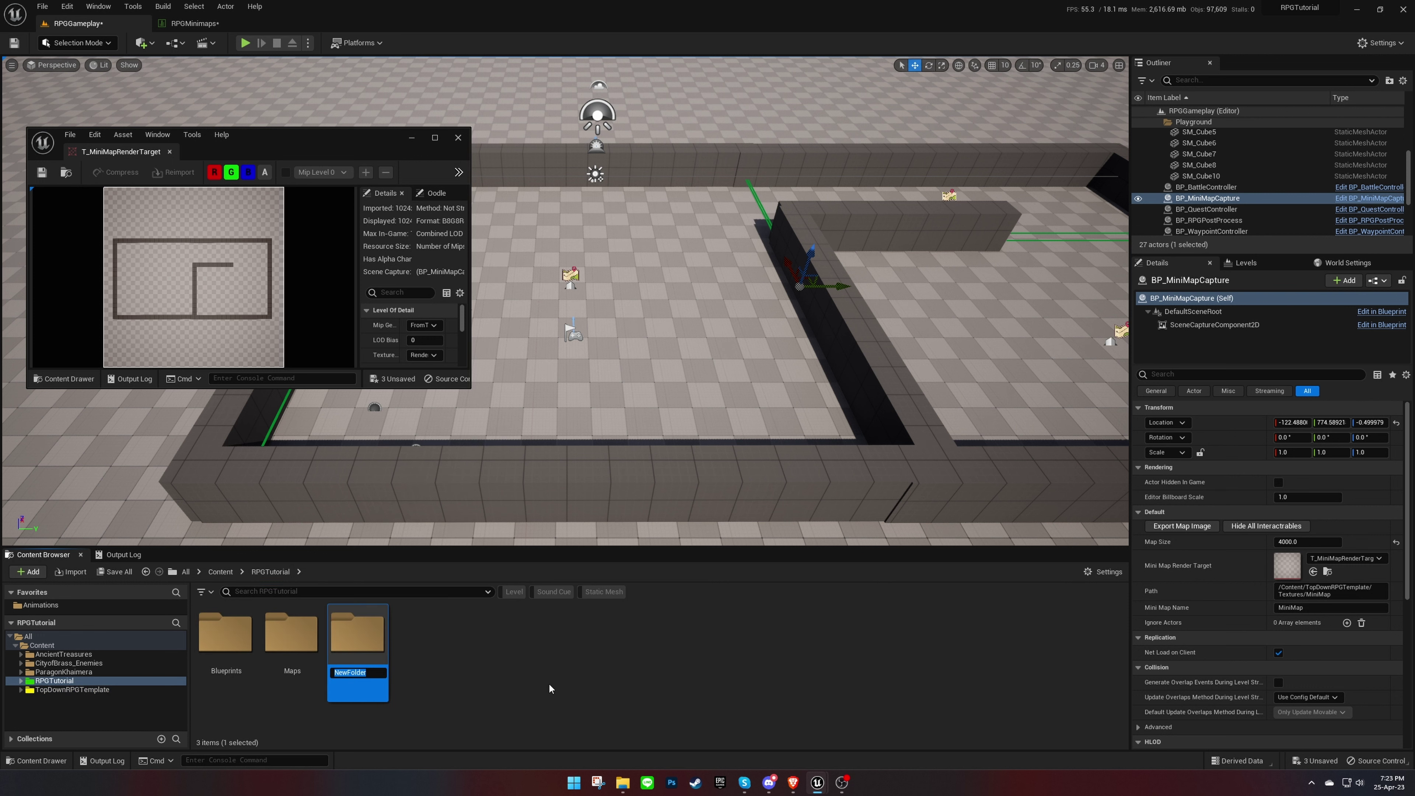
text(Textures)
key(Return)
key(Return)
right_click(459, 650)
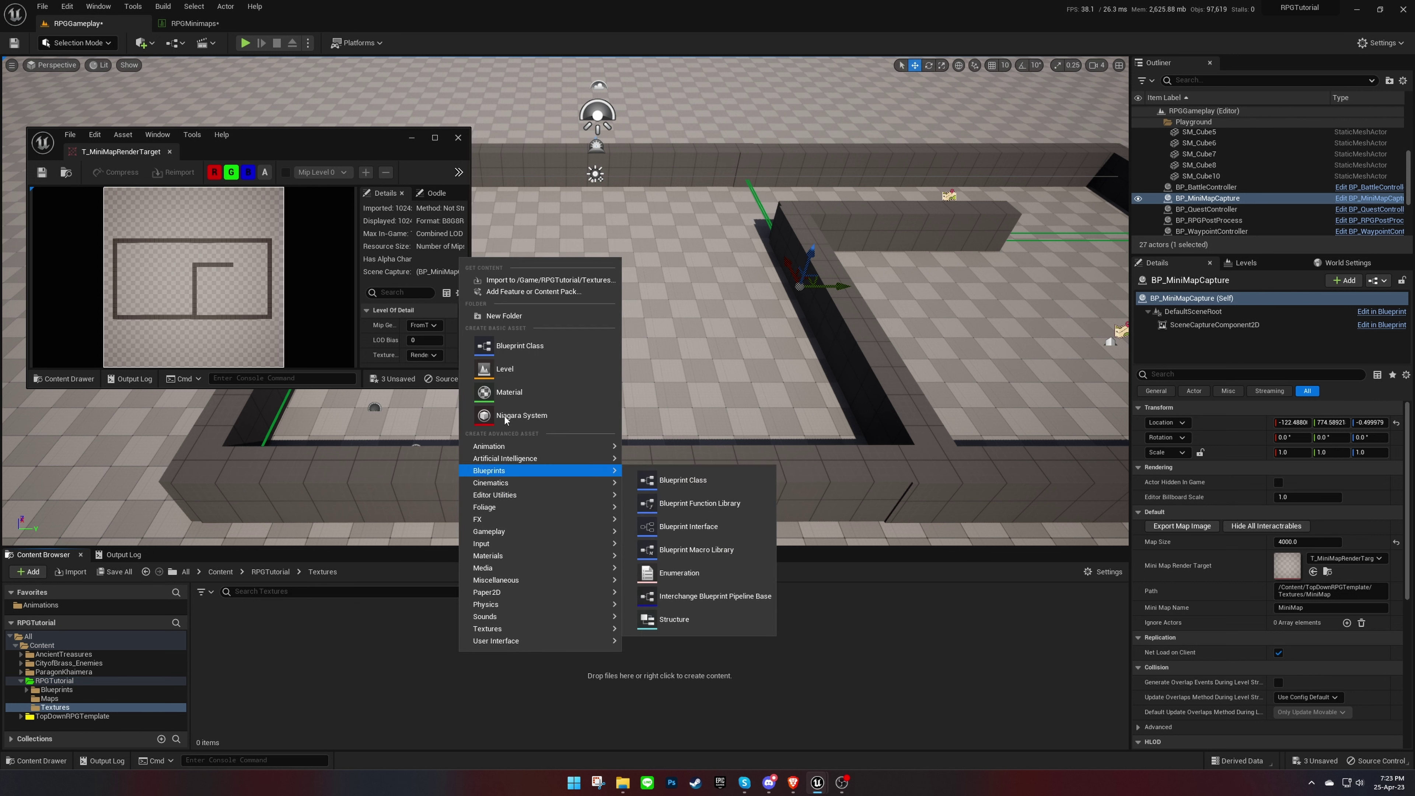
click(504, 316)
Step: Name the subfolder Minimaps and point the capture's export path to RPGTutorial/Textures/MiniMaps, map name AllMap
text(Minimap)
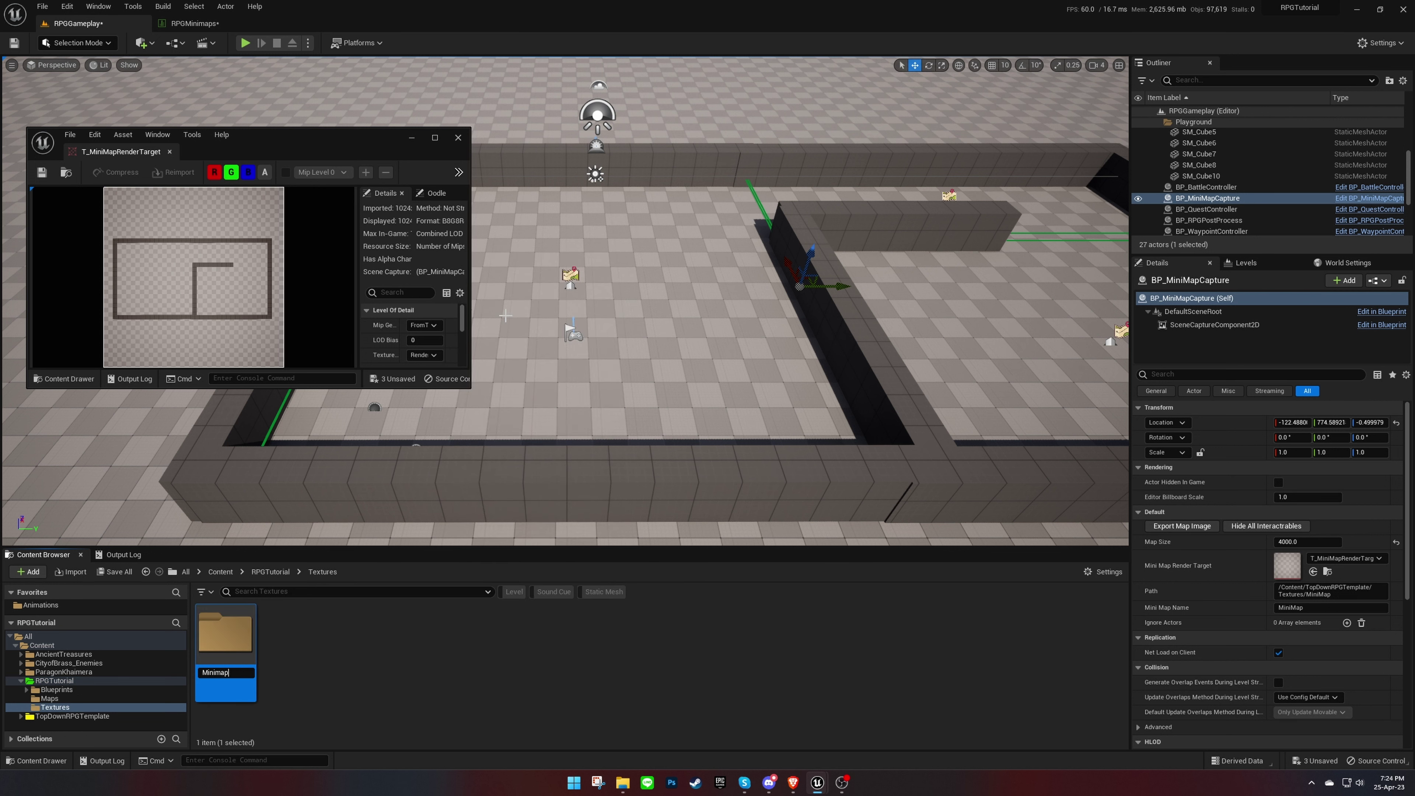
text(s)
key(Return)
key(Return)
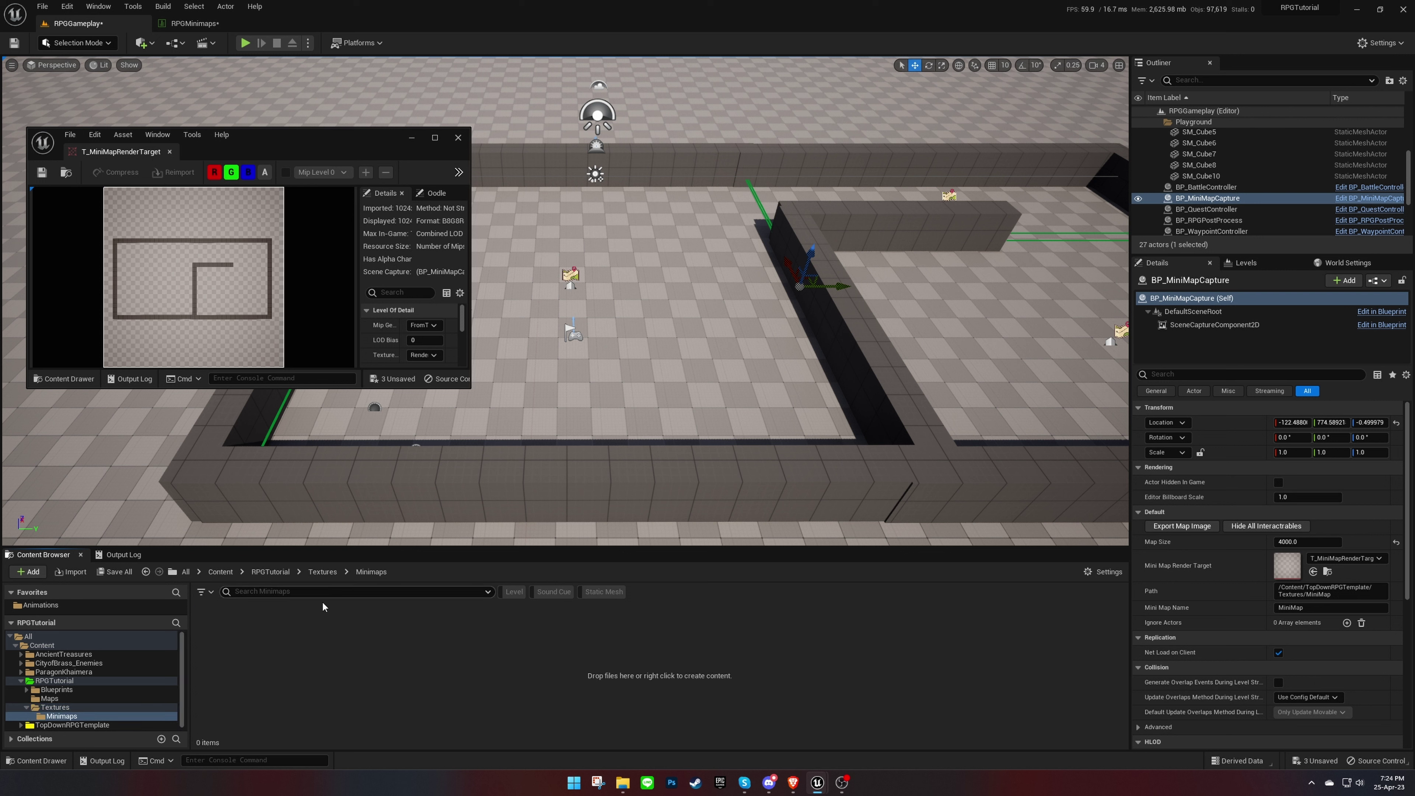
double_click(1330, 586)
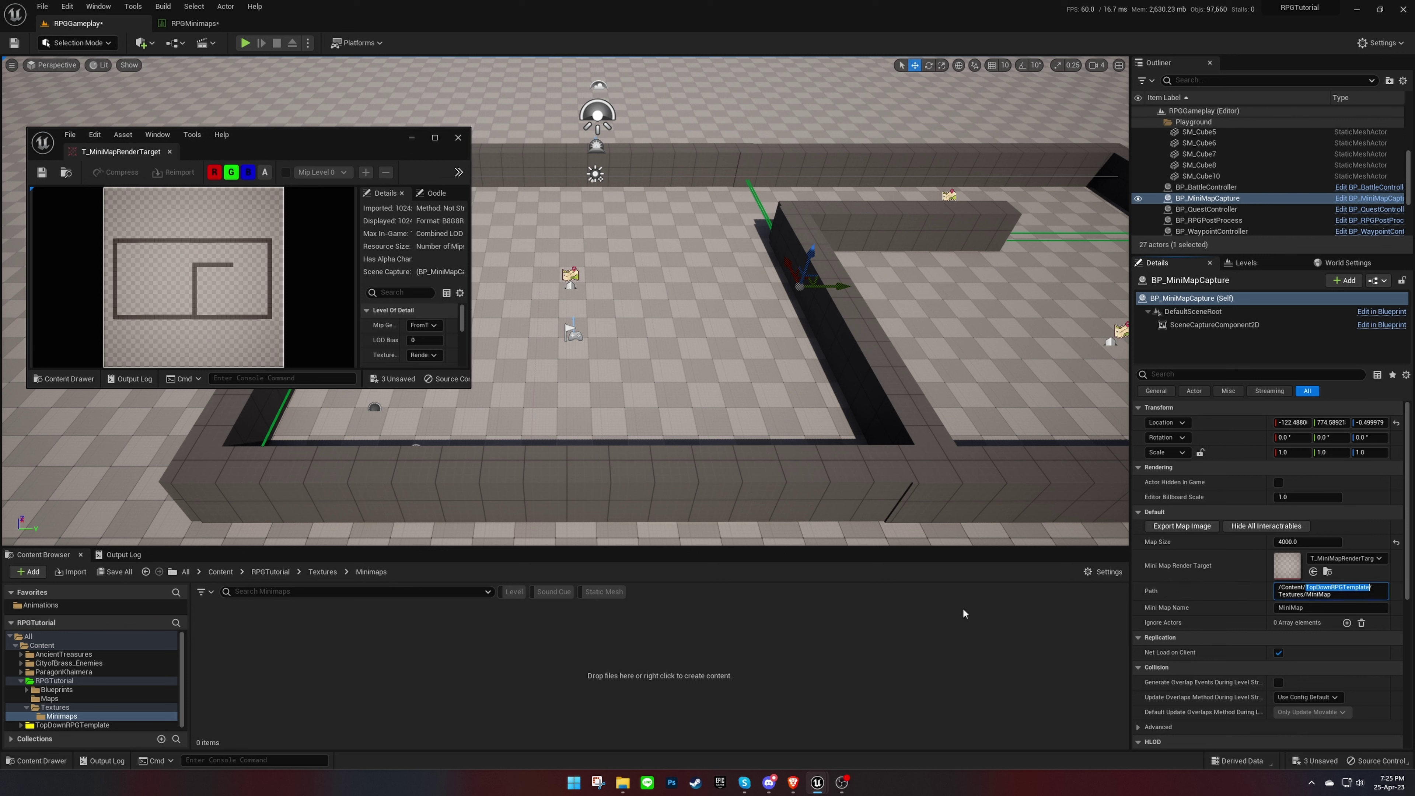
text(RPGTutorial)
key(Tab)
text(A)
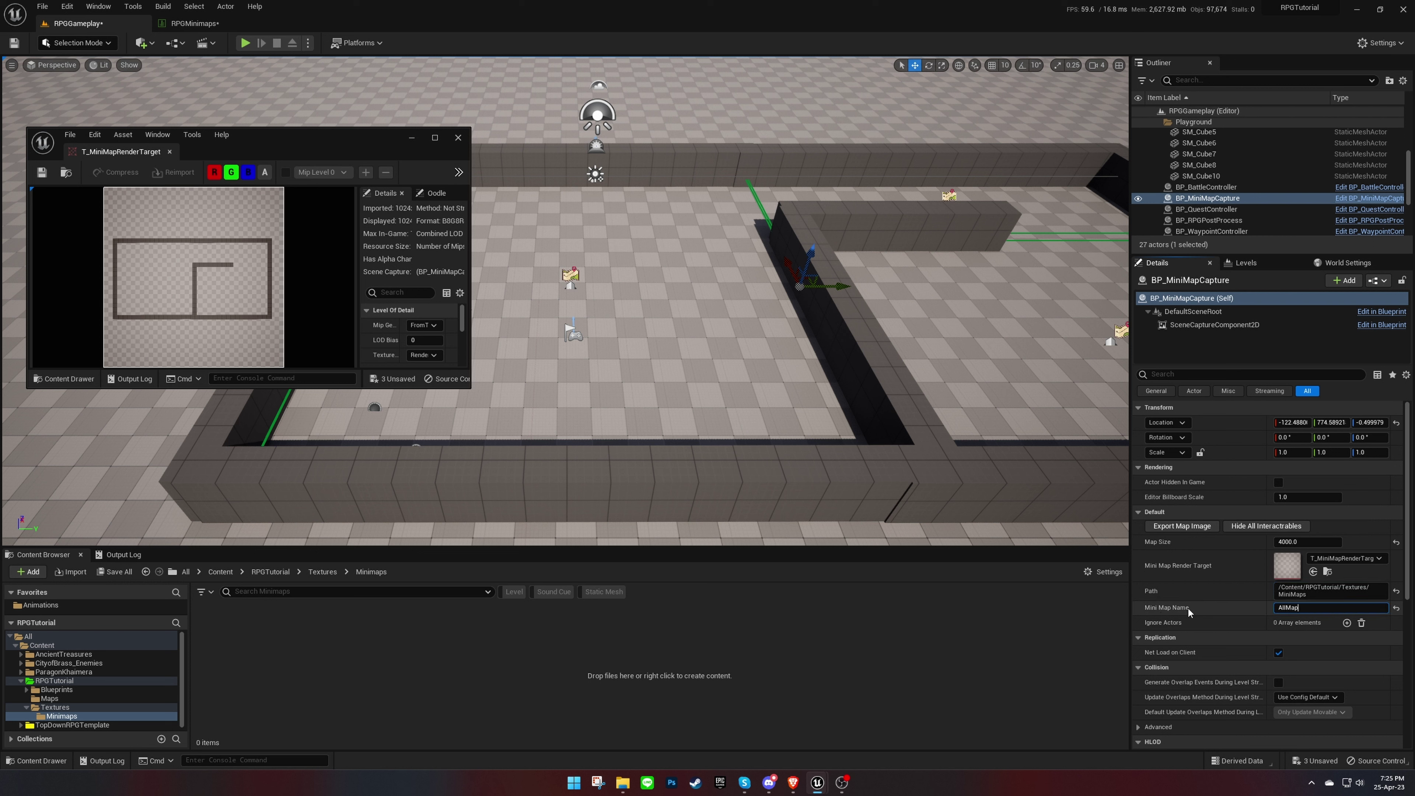
Step: Add the wall SM_Cube4 as an ignored actor, then remove that entry again
click(1347, 623)
click(1343, 637)
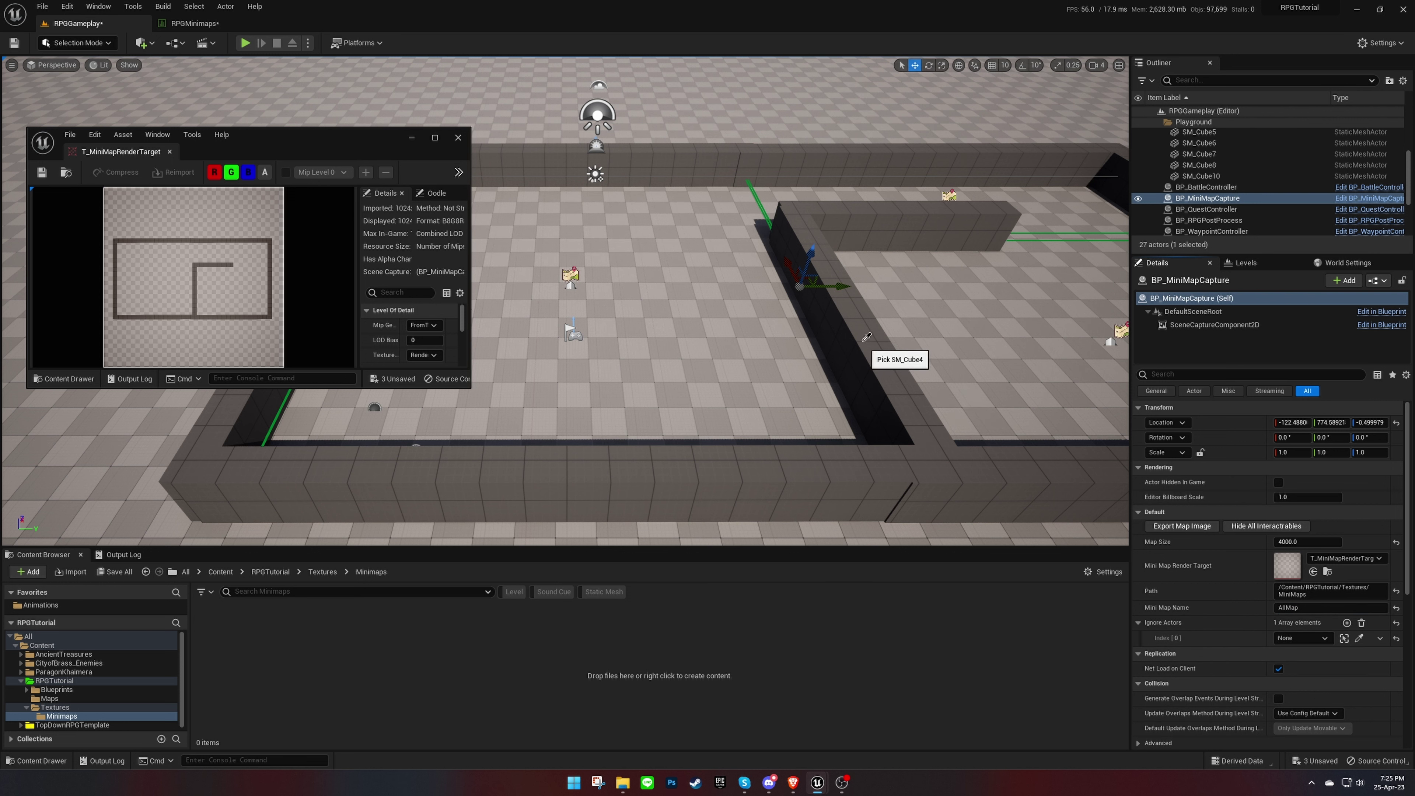
click(863, 338)
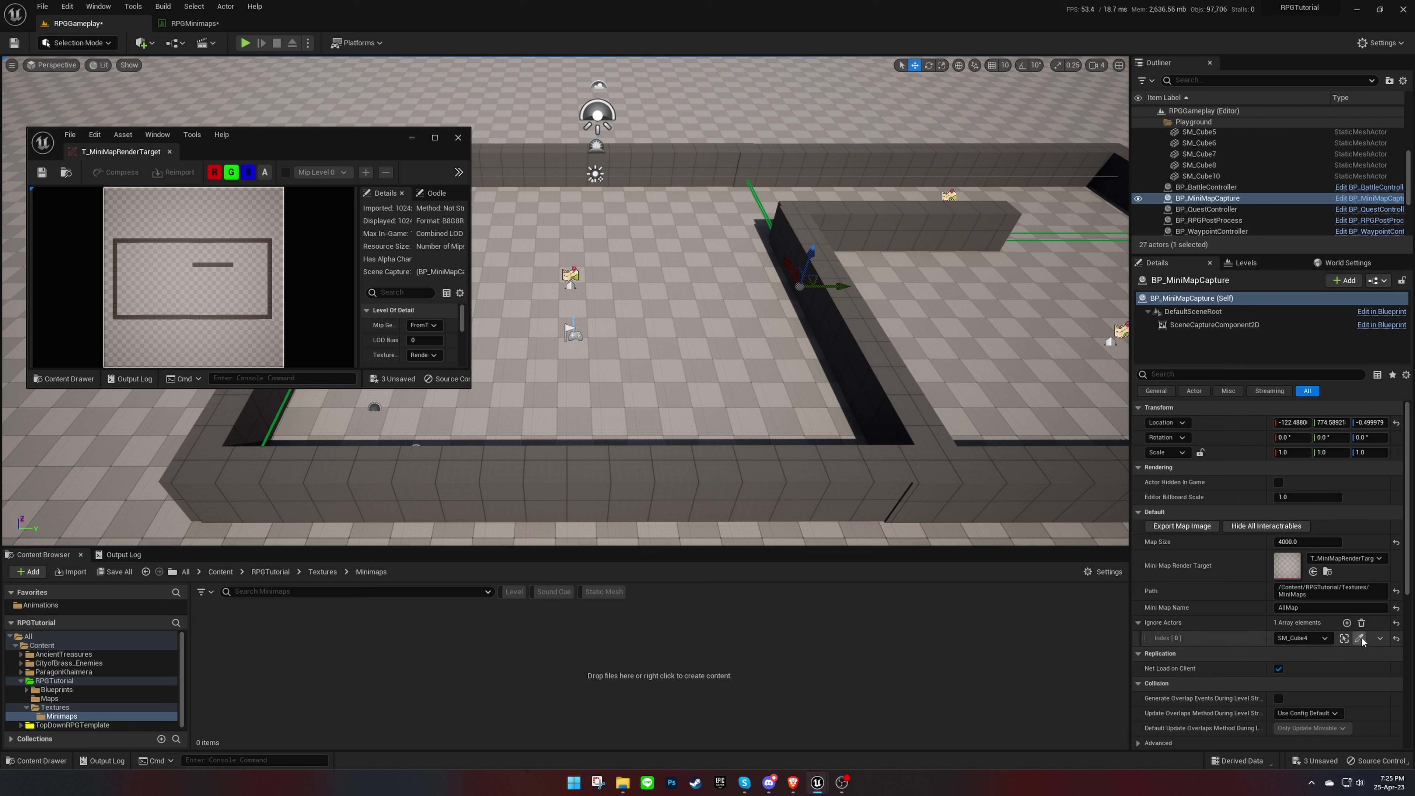
click(1361, 623)
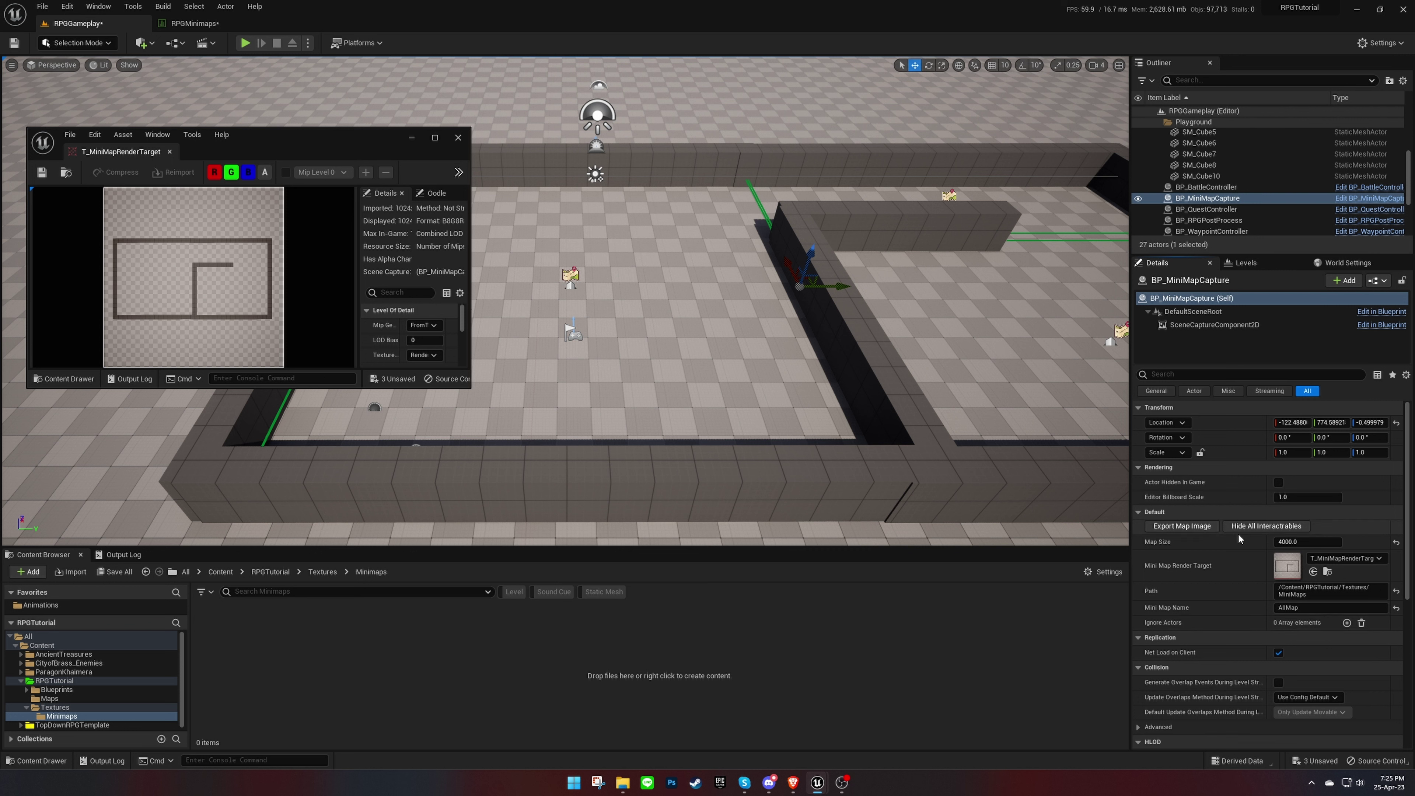
Step: Hide interactables, open the exported T_AllMap, set its Brightness to 5.0, then save and close it
click(1266, 526)
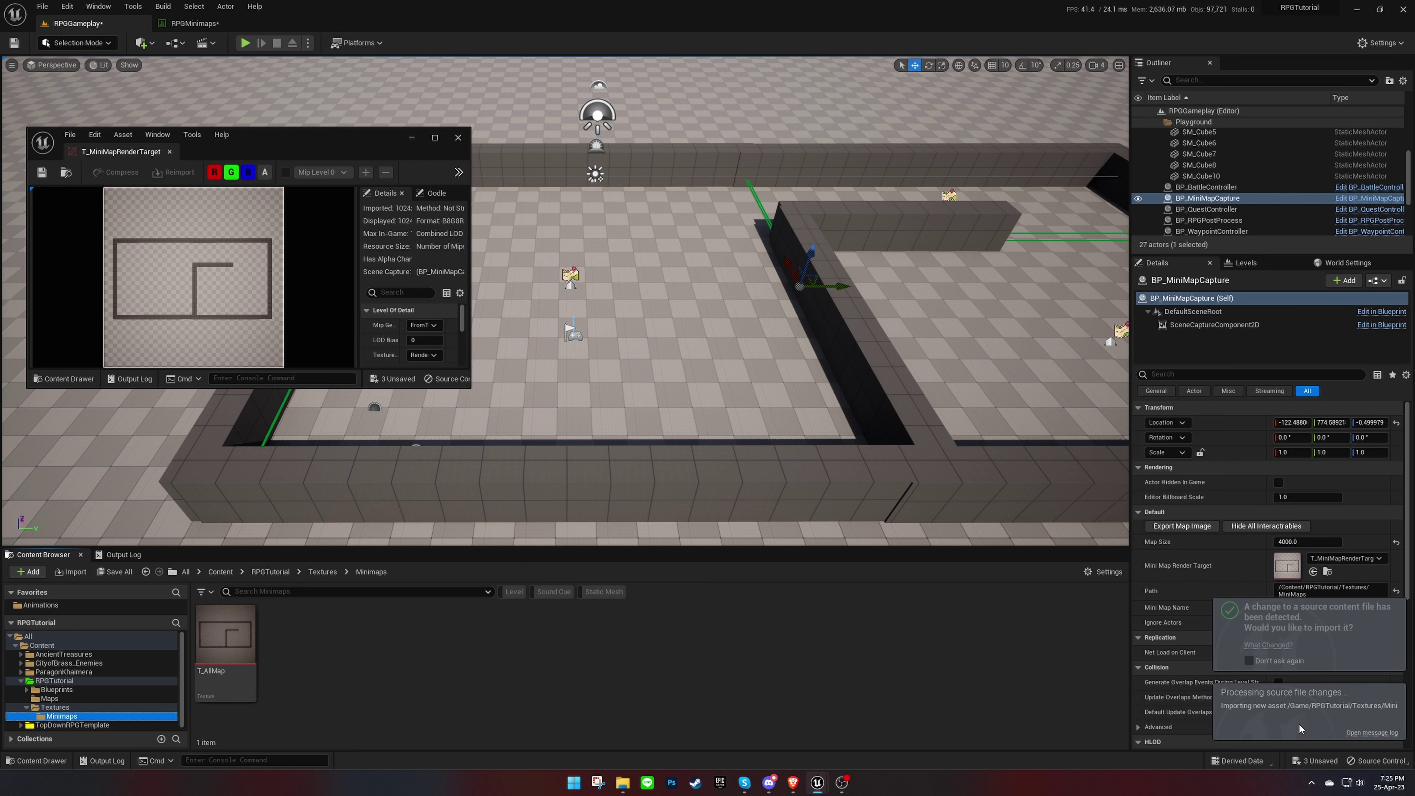
double_click(245, 655)
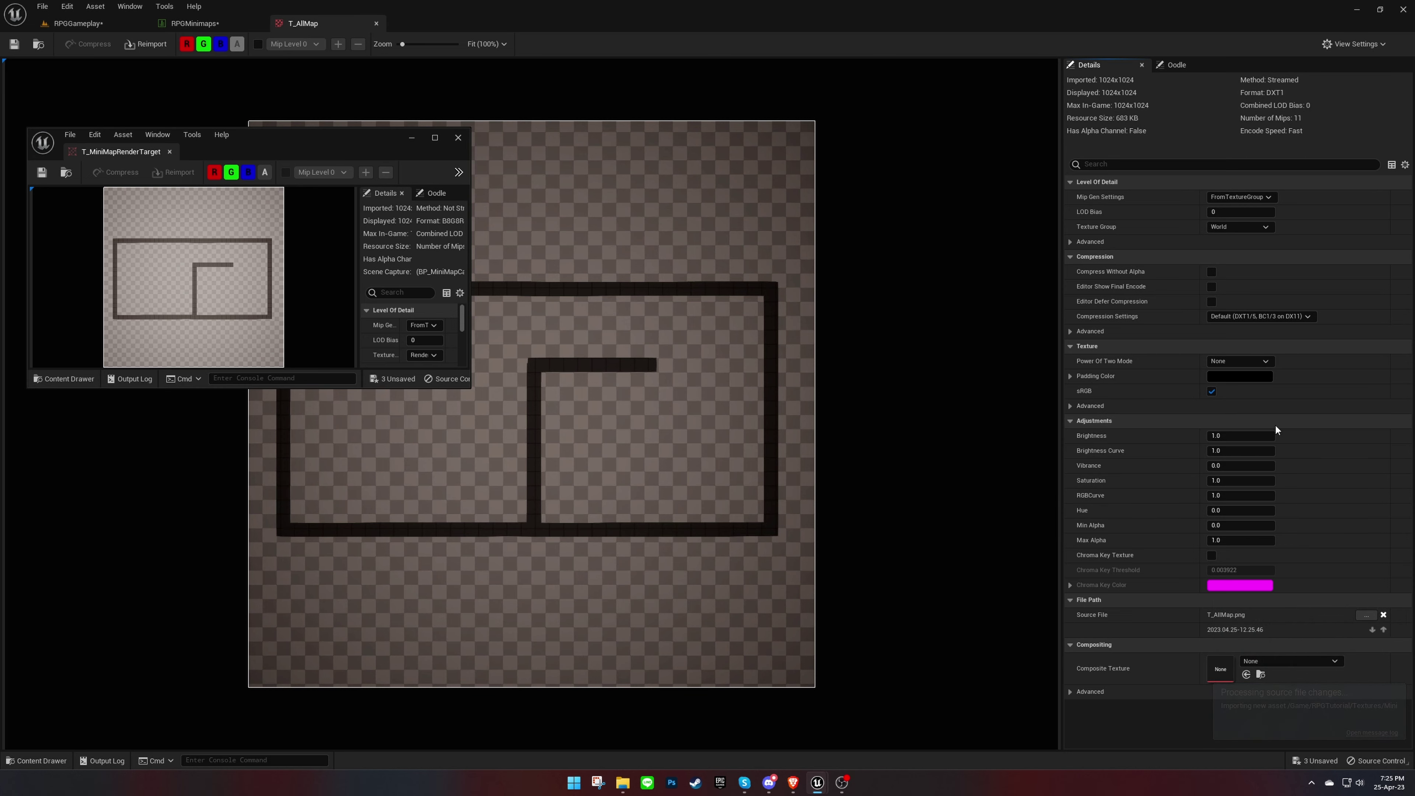
click(1266, 435)
text(2)
key(Return)
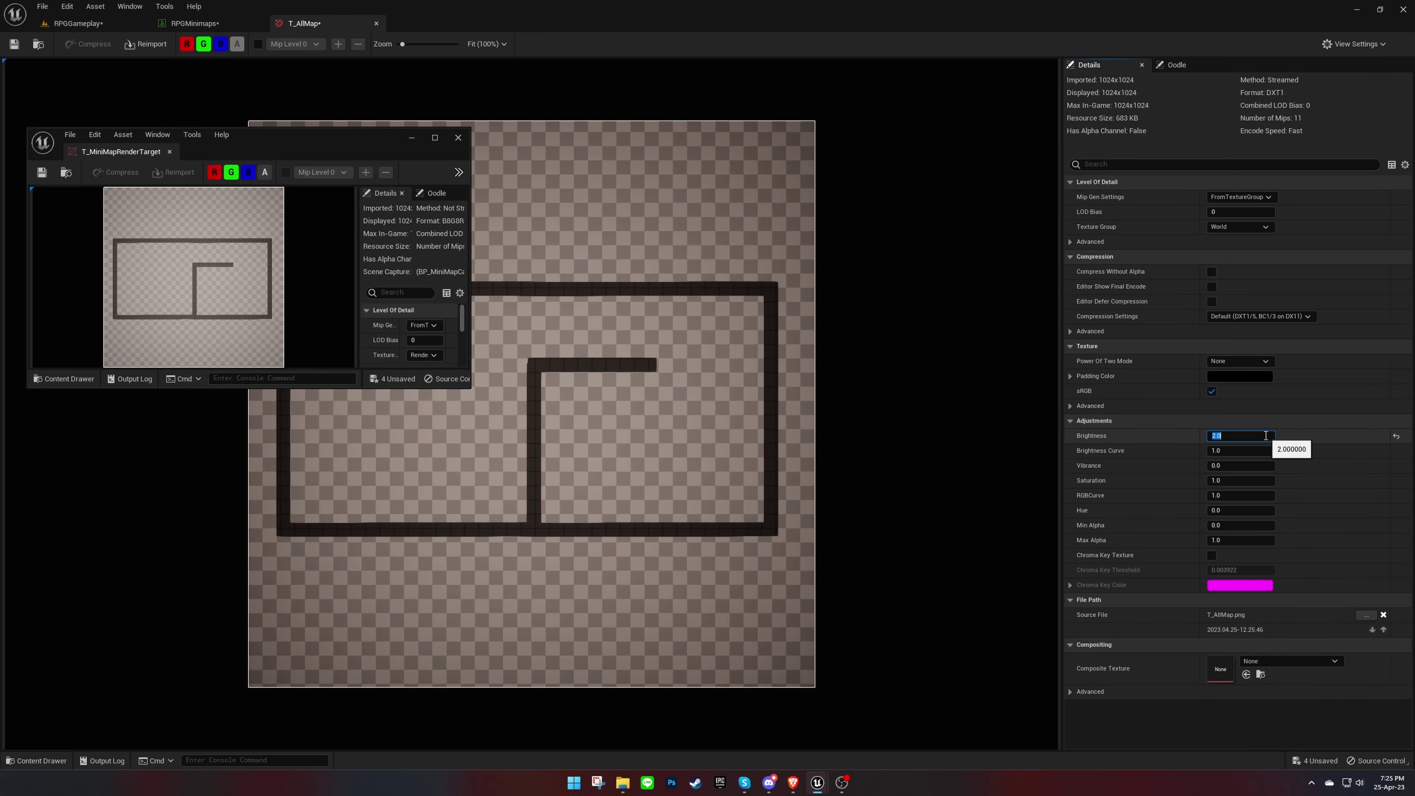
text(5)
key(Return)
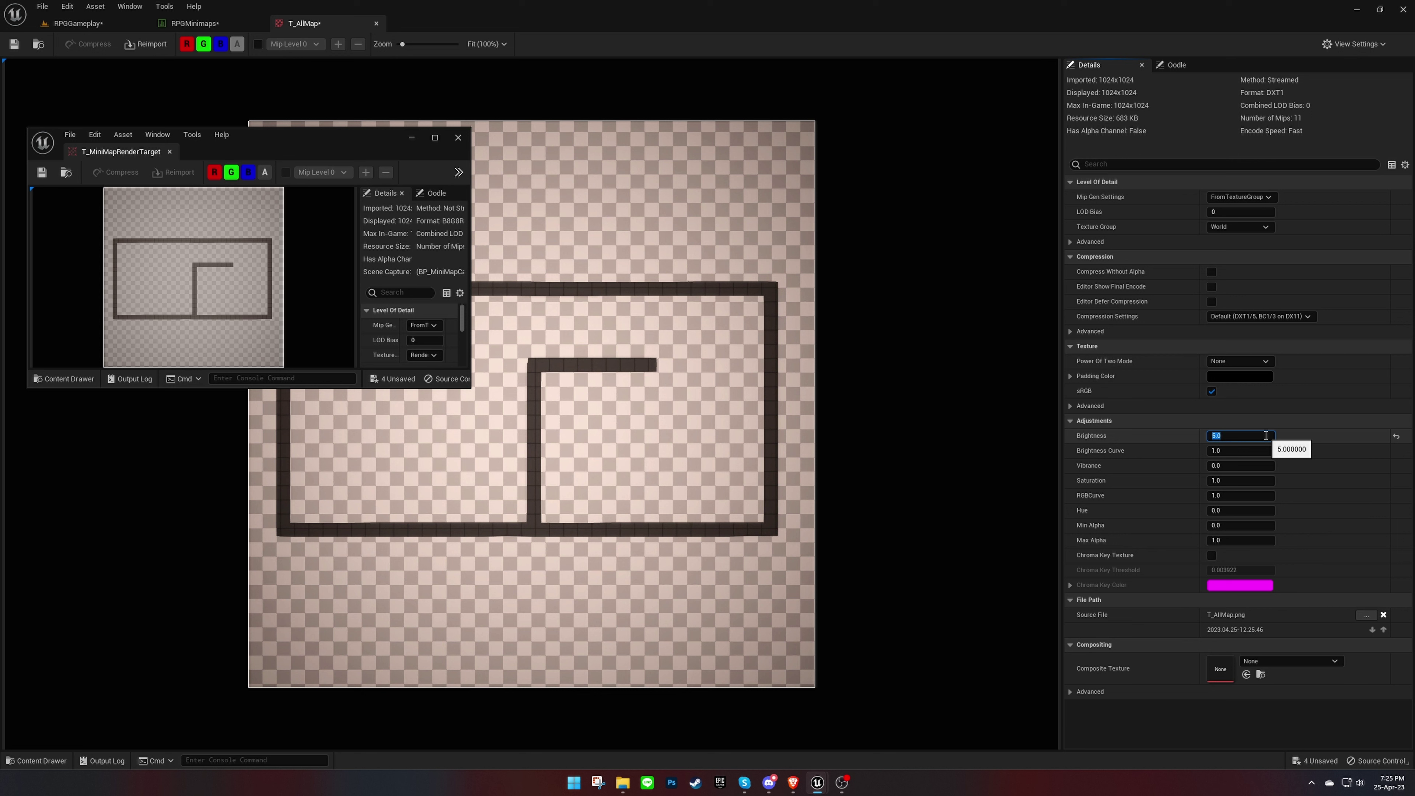
click(1283, 437)
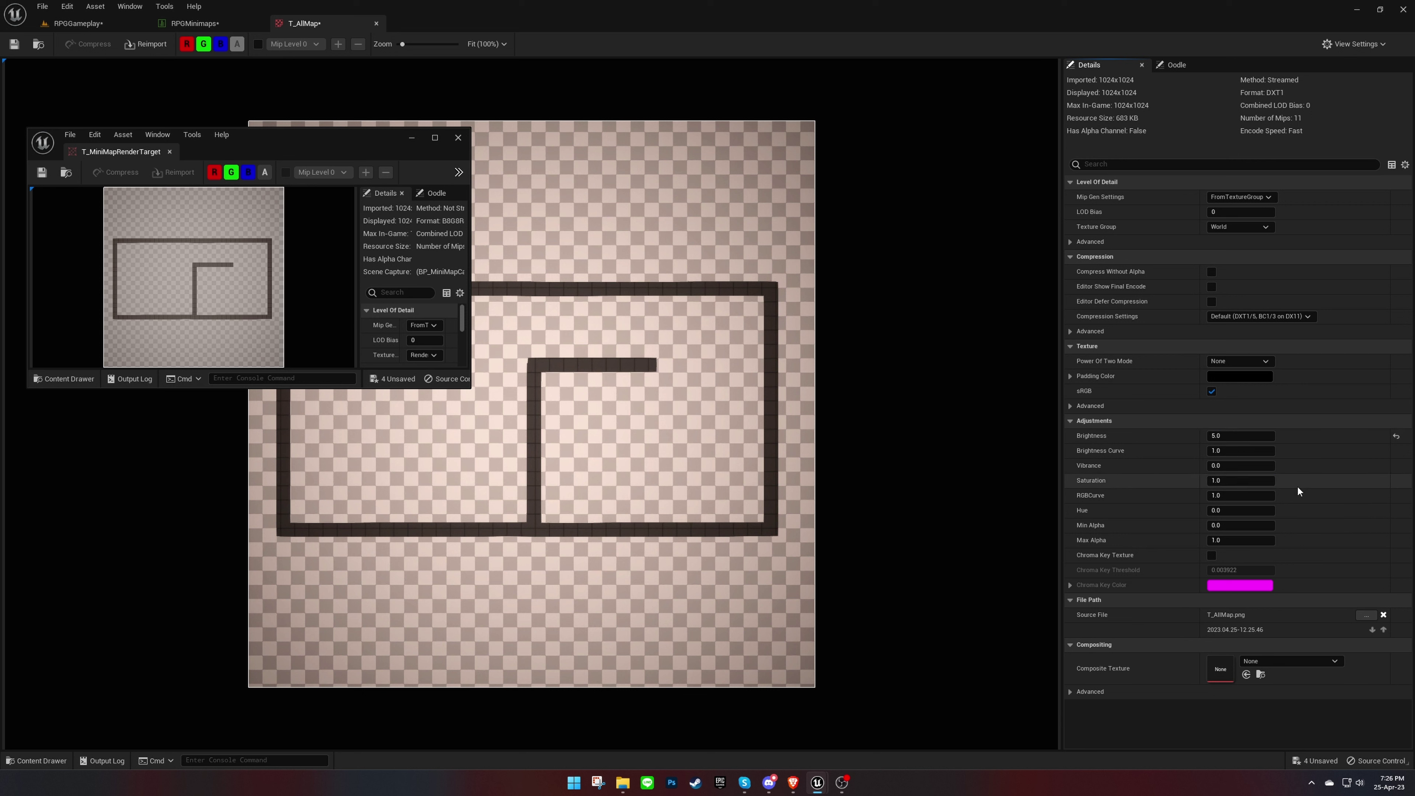
click(9, 47)
middle_click(324, 29)
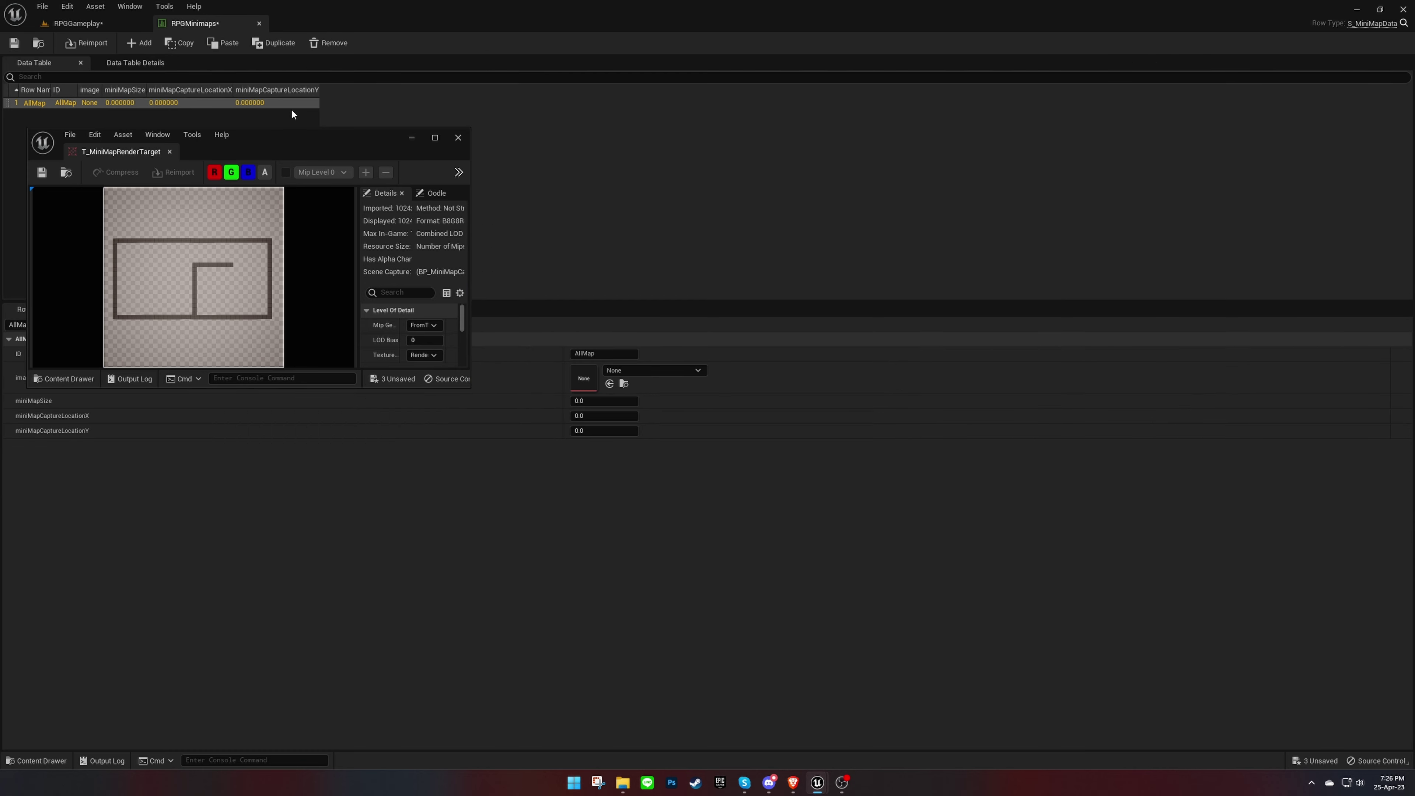
Step: Assign T_AllMap as the image of the AllMap row
drag(284, 146, 1069, 108)
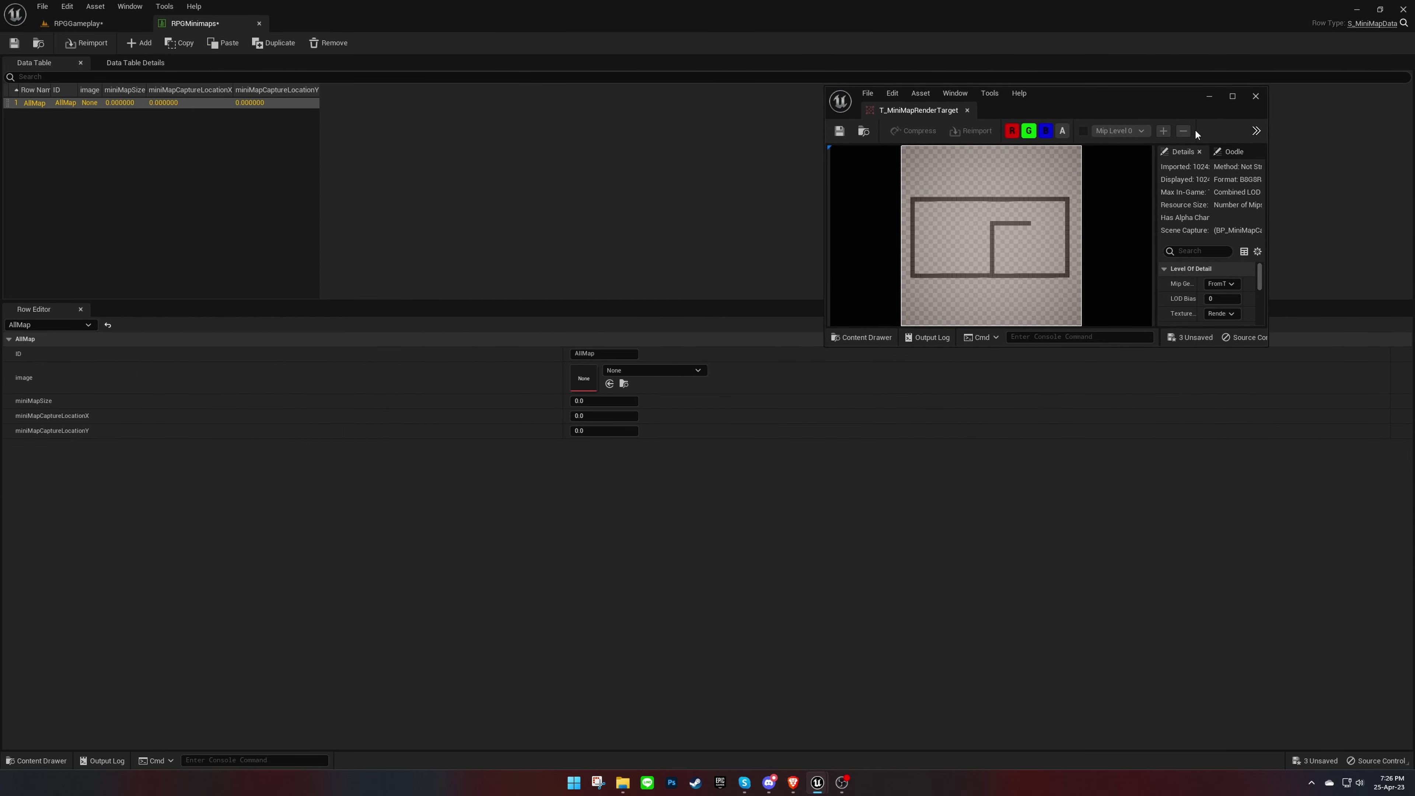
click(1255, 96)
click(610, 383)
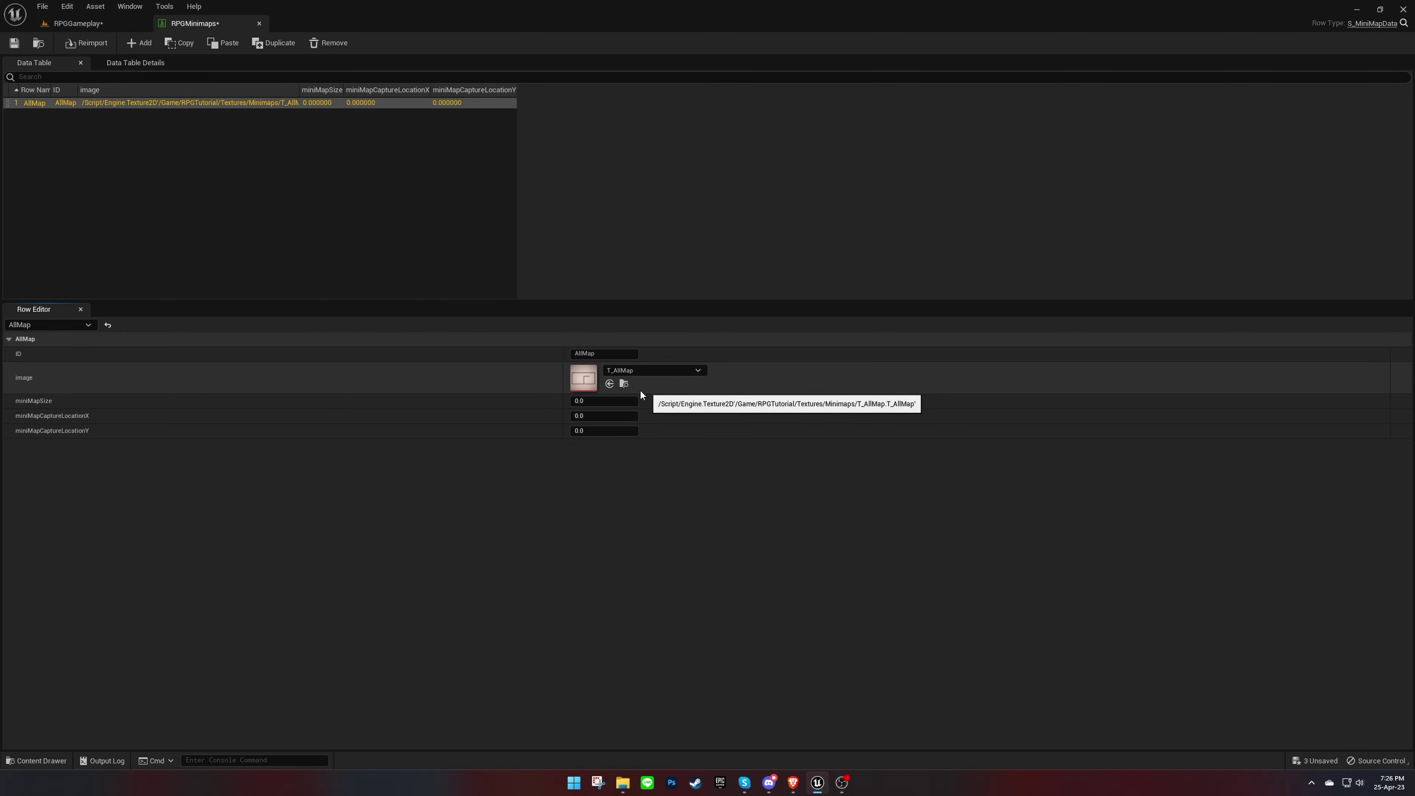
Step: Copy the capture's Map Size 4000 and location X -122.488006, Y 774.589218 into the row
click(100, 22)
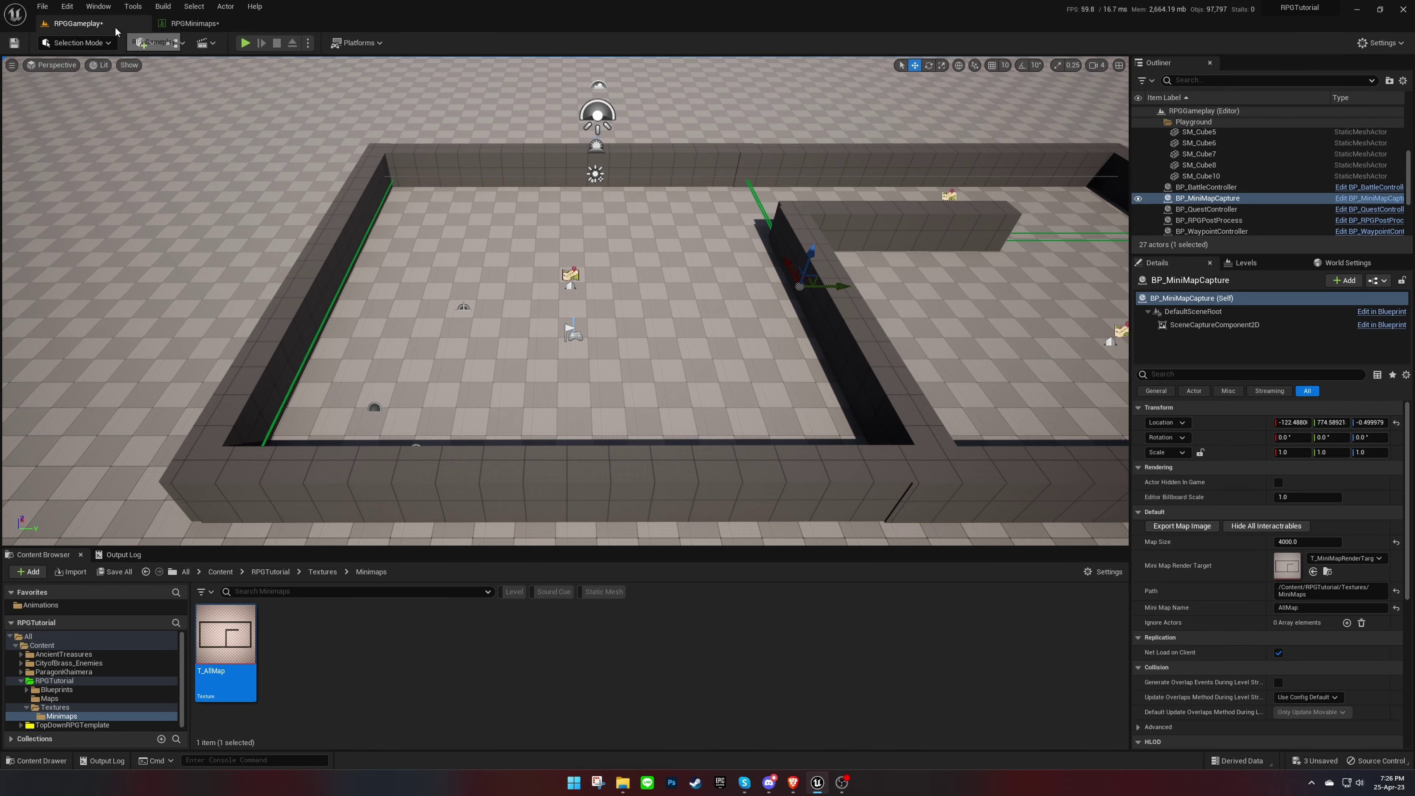
click(1303, 541)
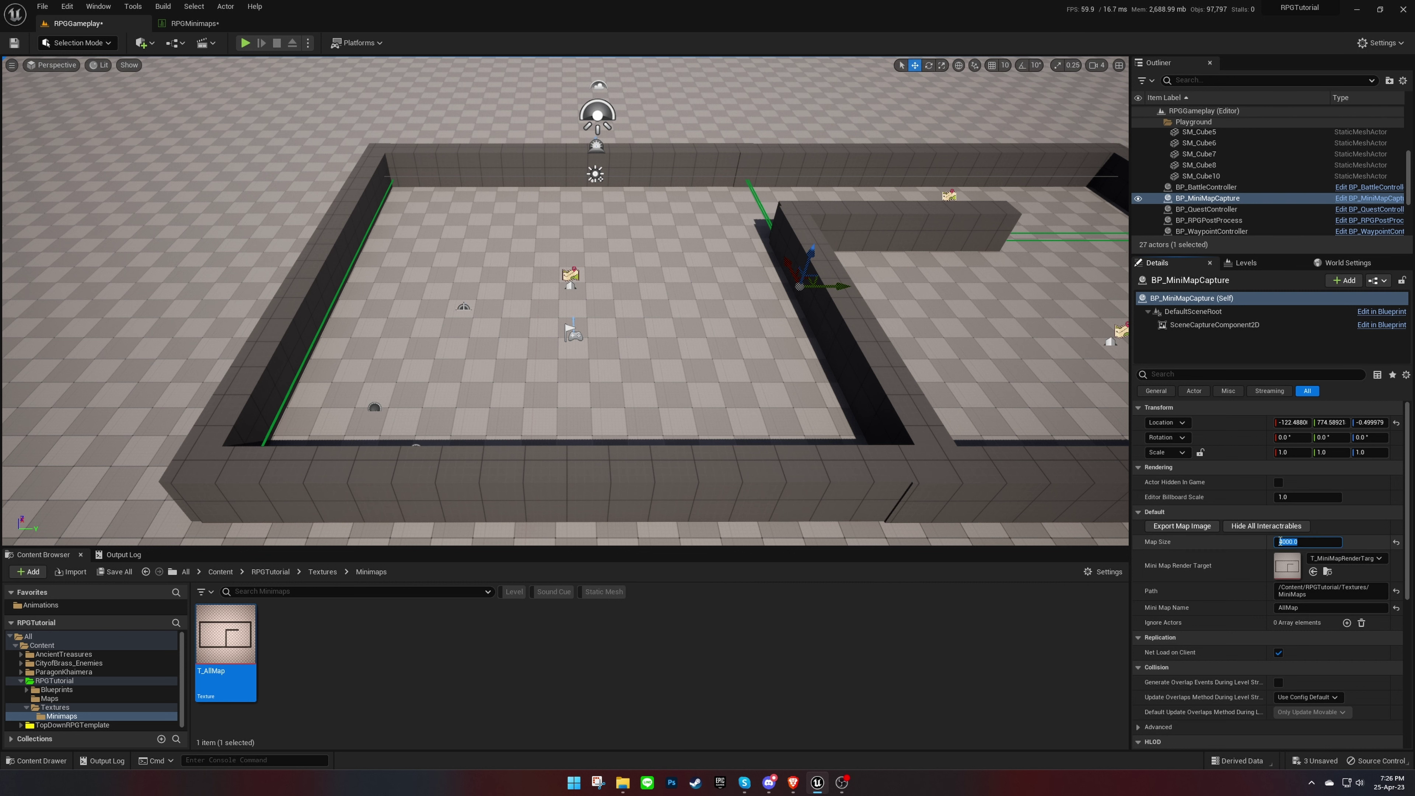
click(195, 23)
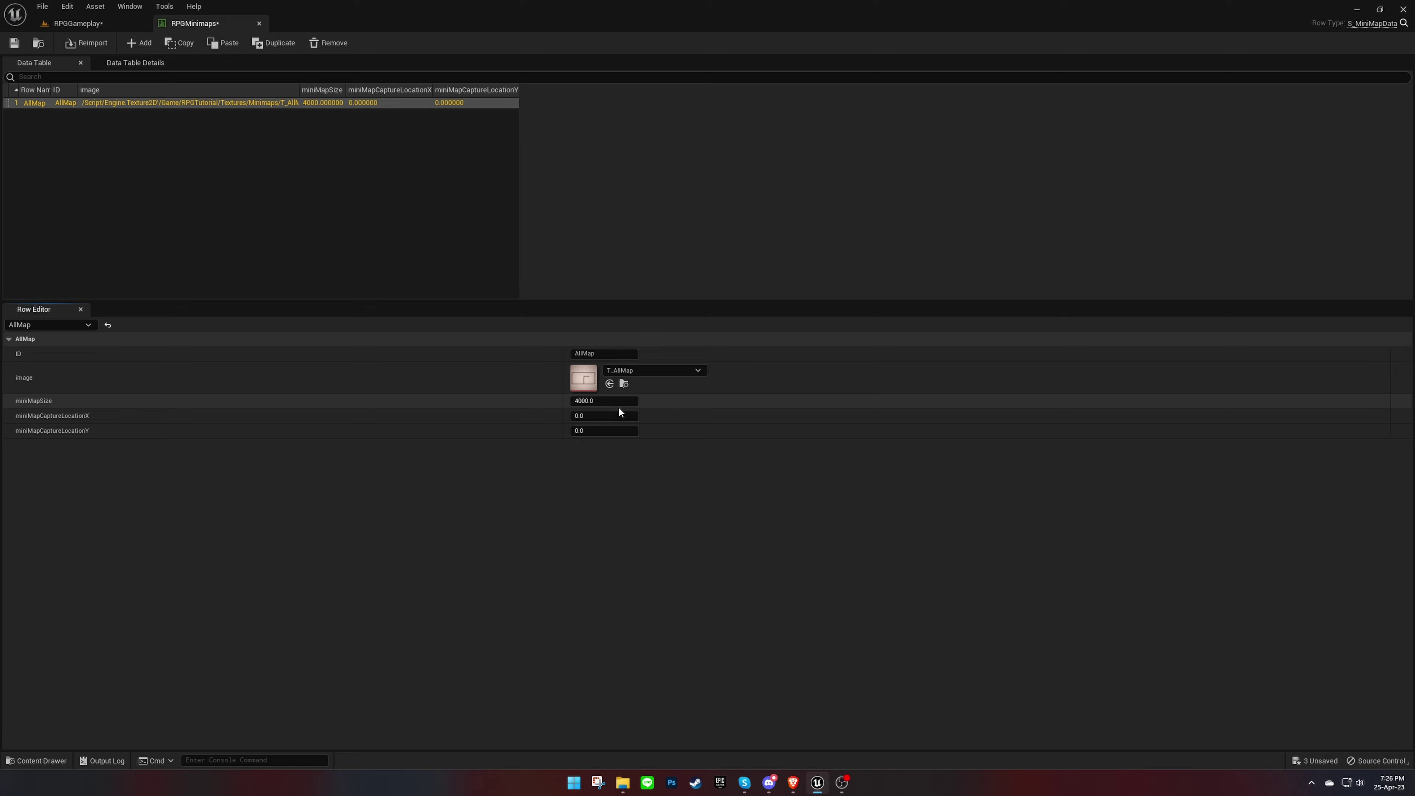
click(114, 24)
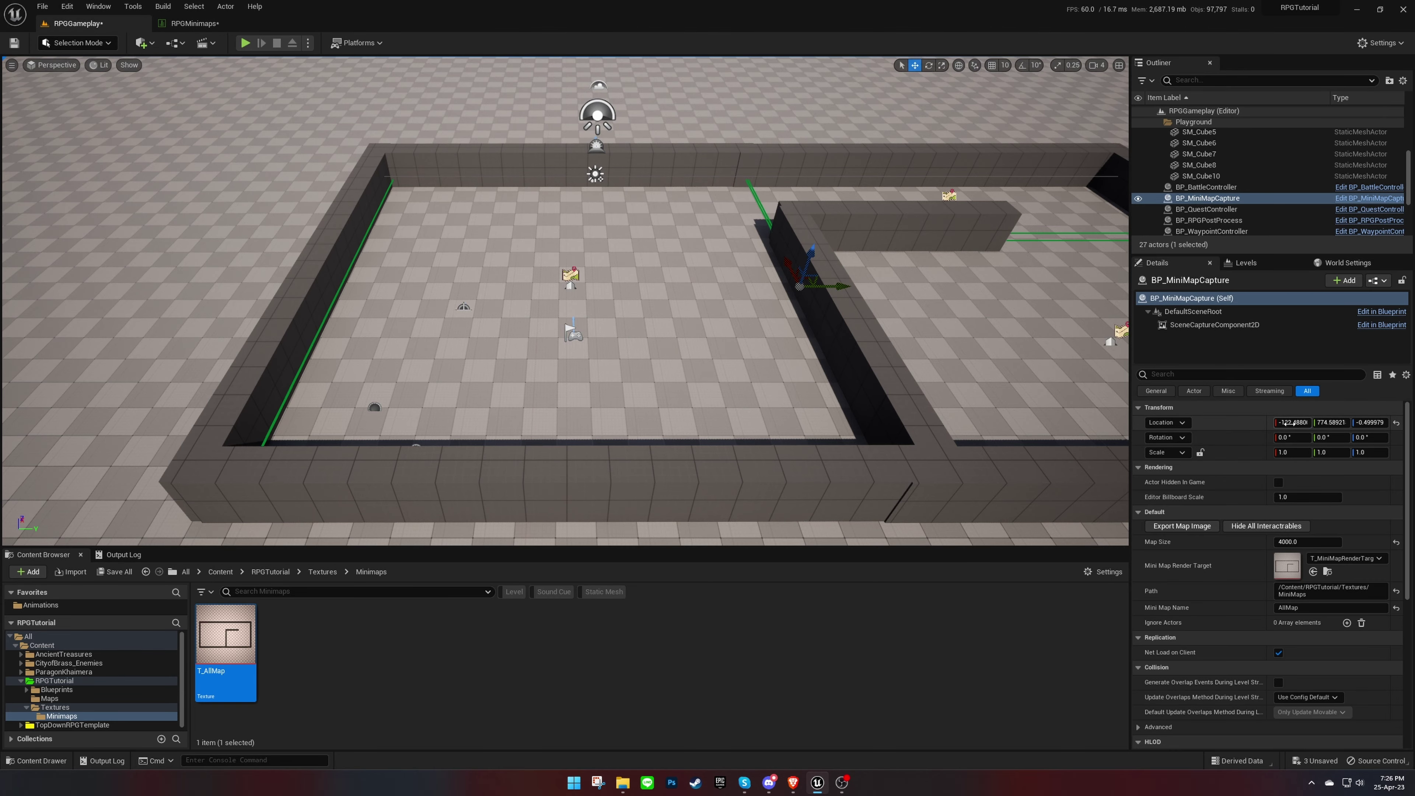
click(194, 23)
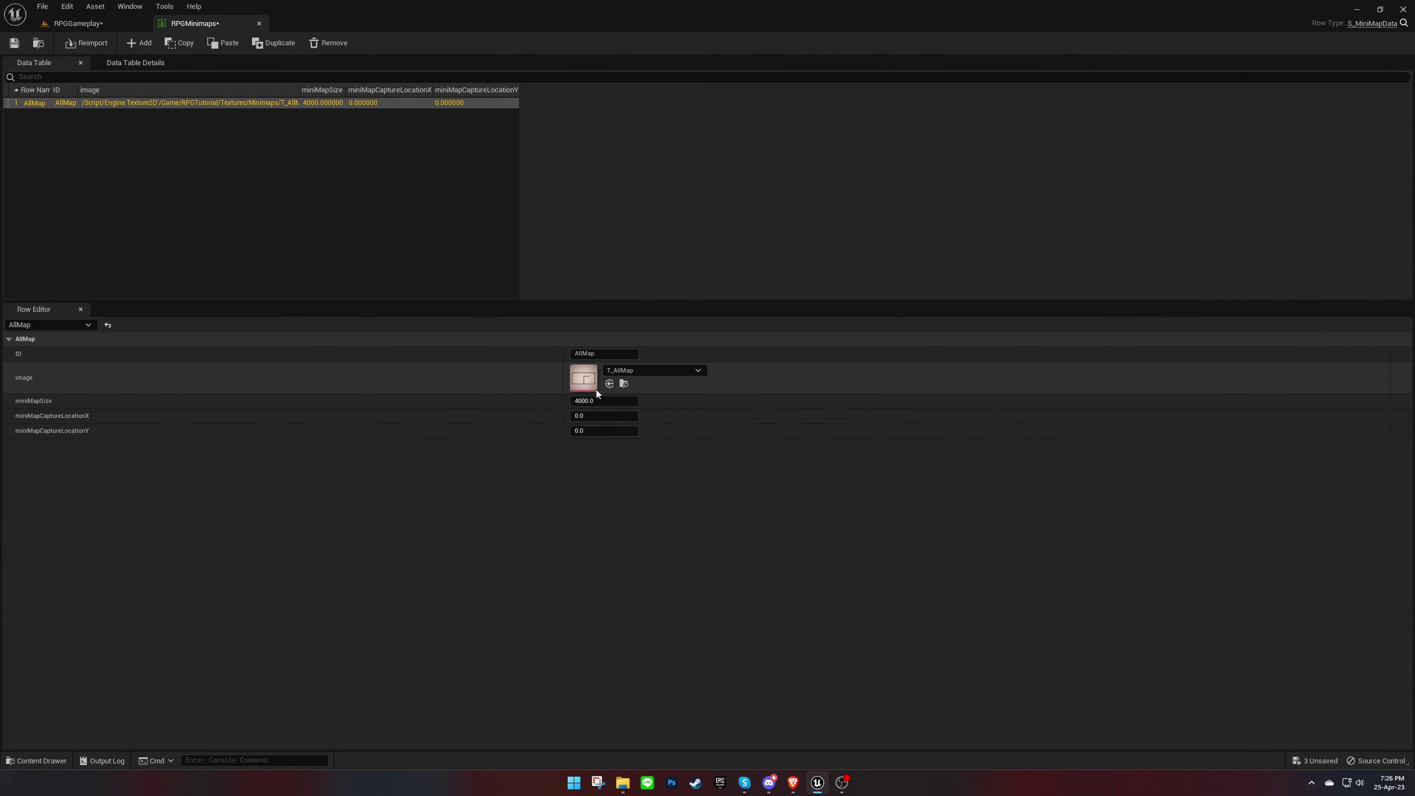
click(100, 25)
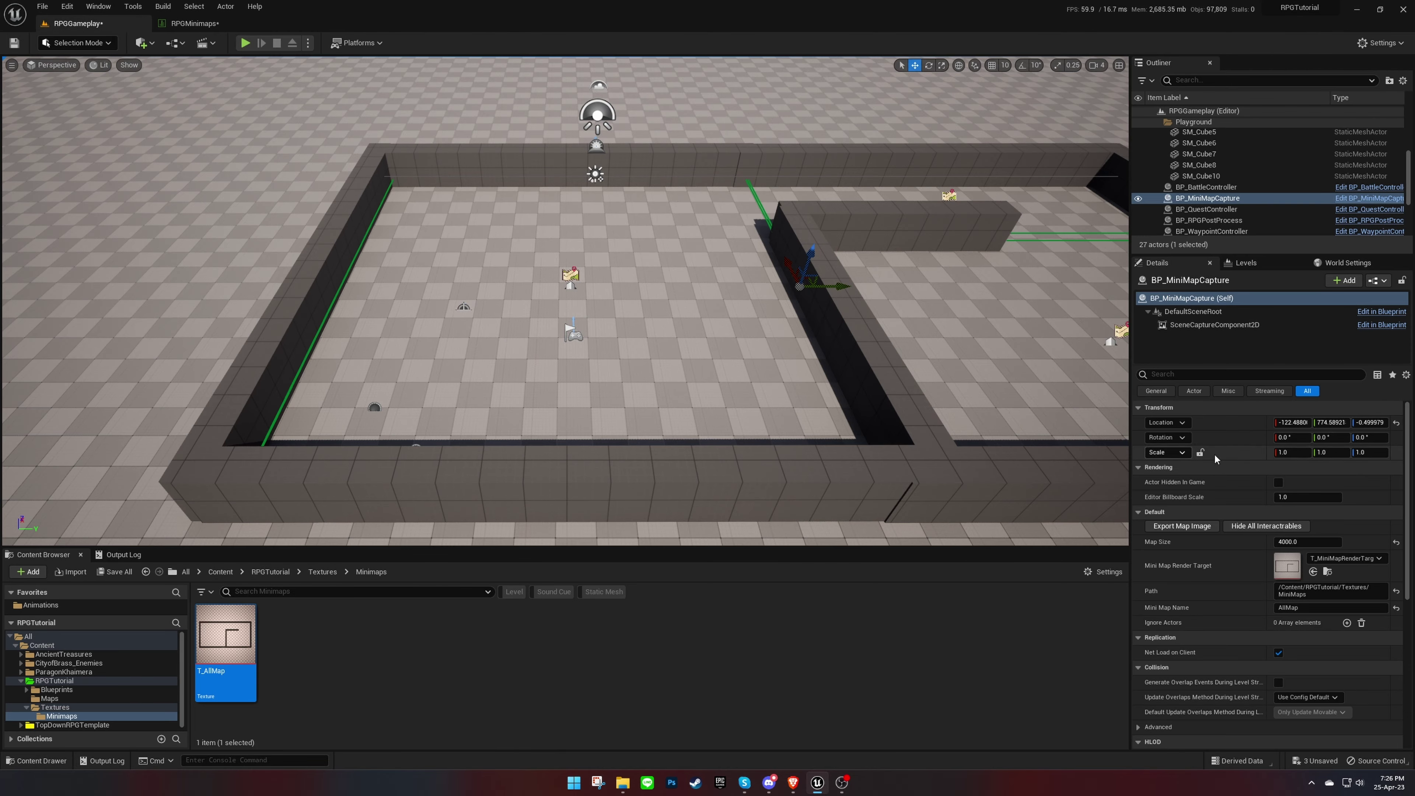
click(1330, 423)
key(ctrl+c)
click(218, 25)
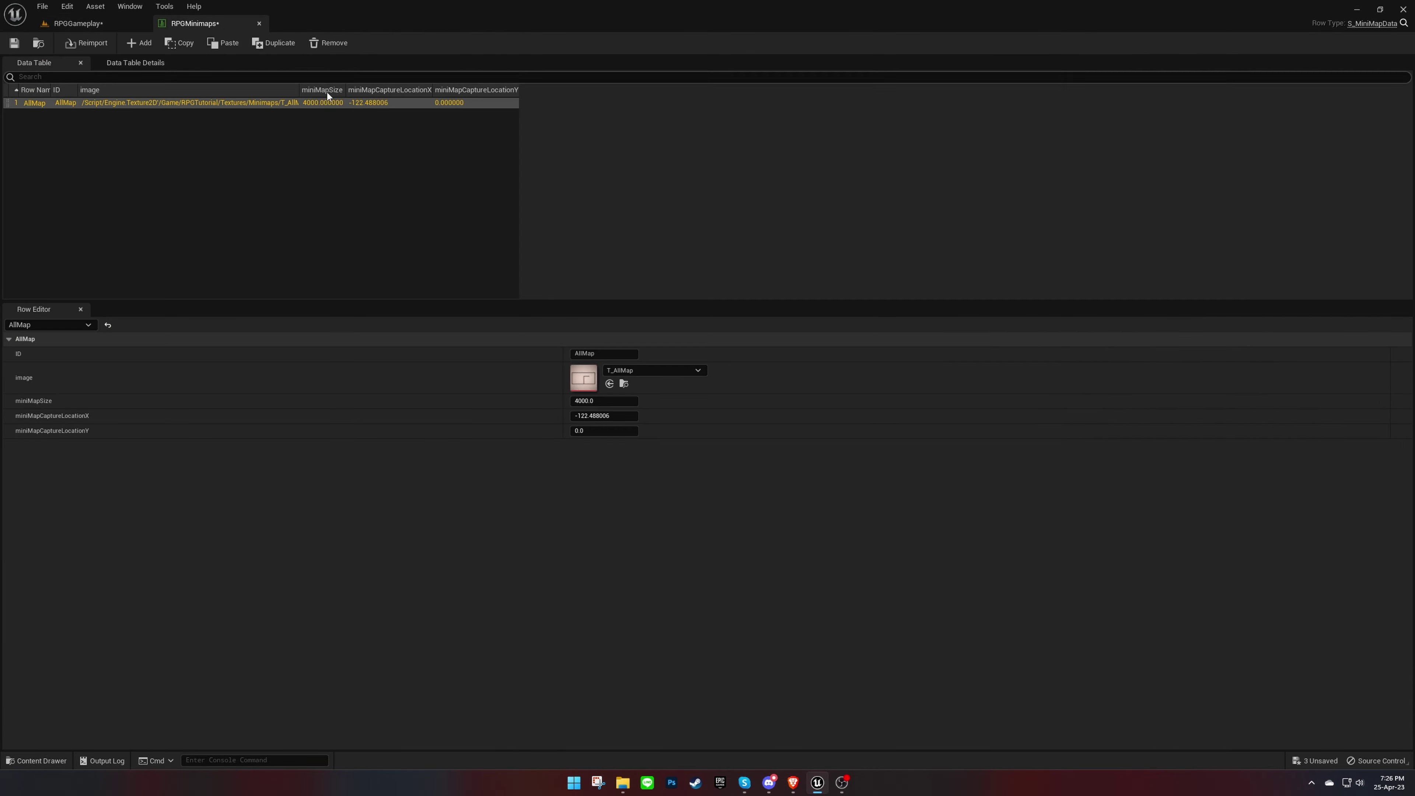
click(613, 431)
key(ctrl+v)
click(656, 452)
Step: Save all unsaved assets from the level and move the minimap capture actor
click(78, 23)
click(116, 573)
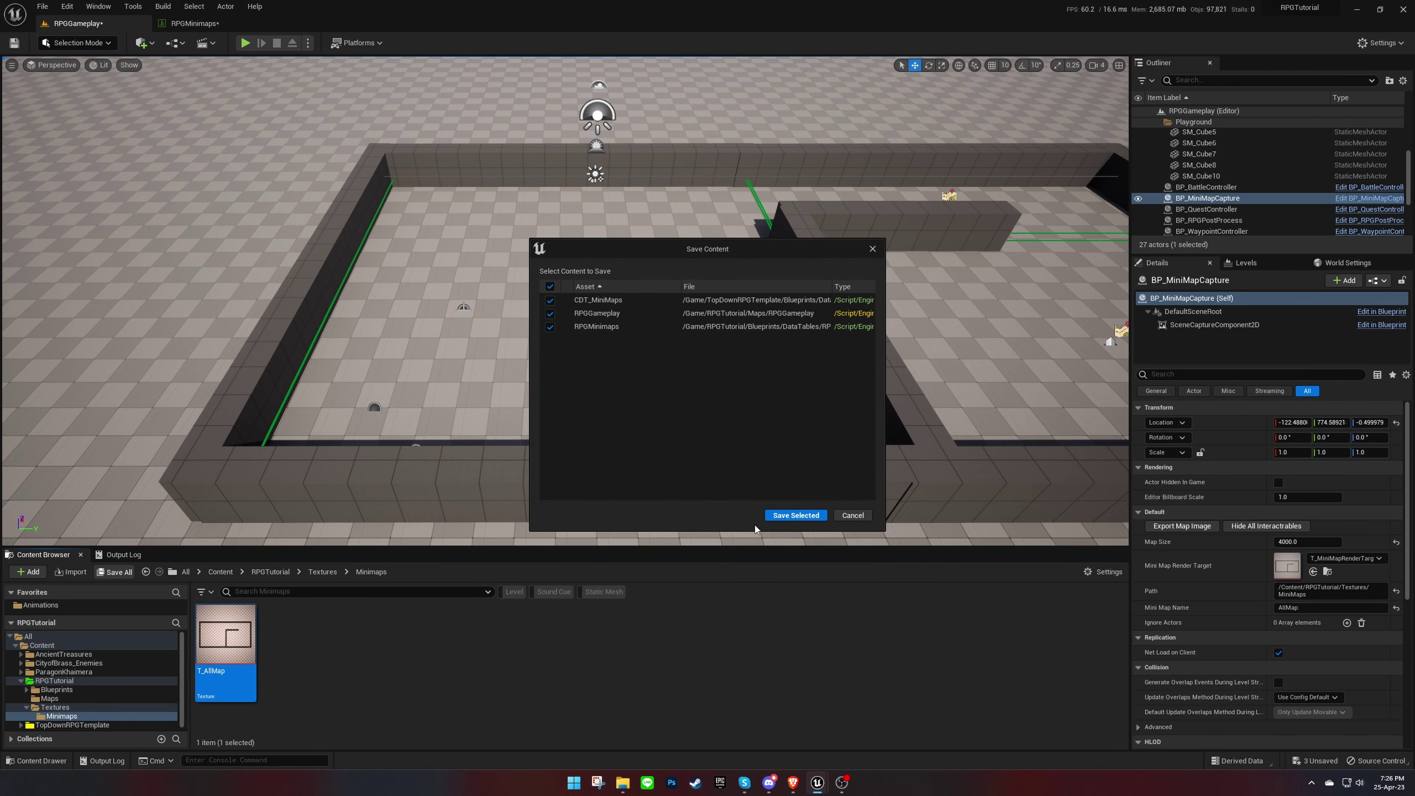
click(796, 519)
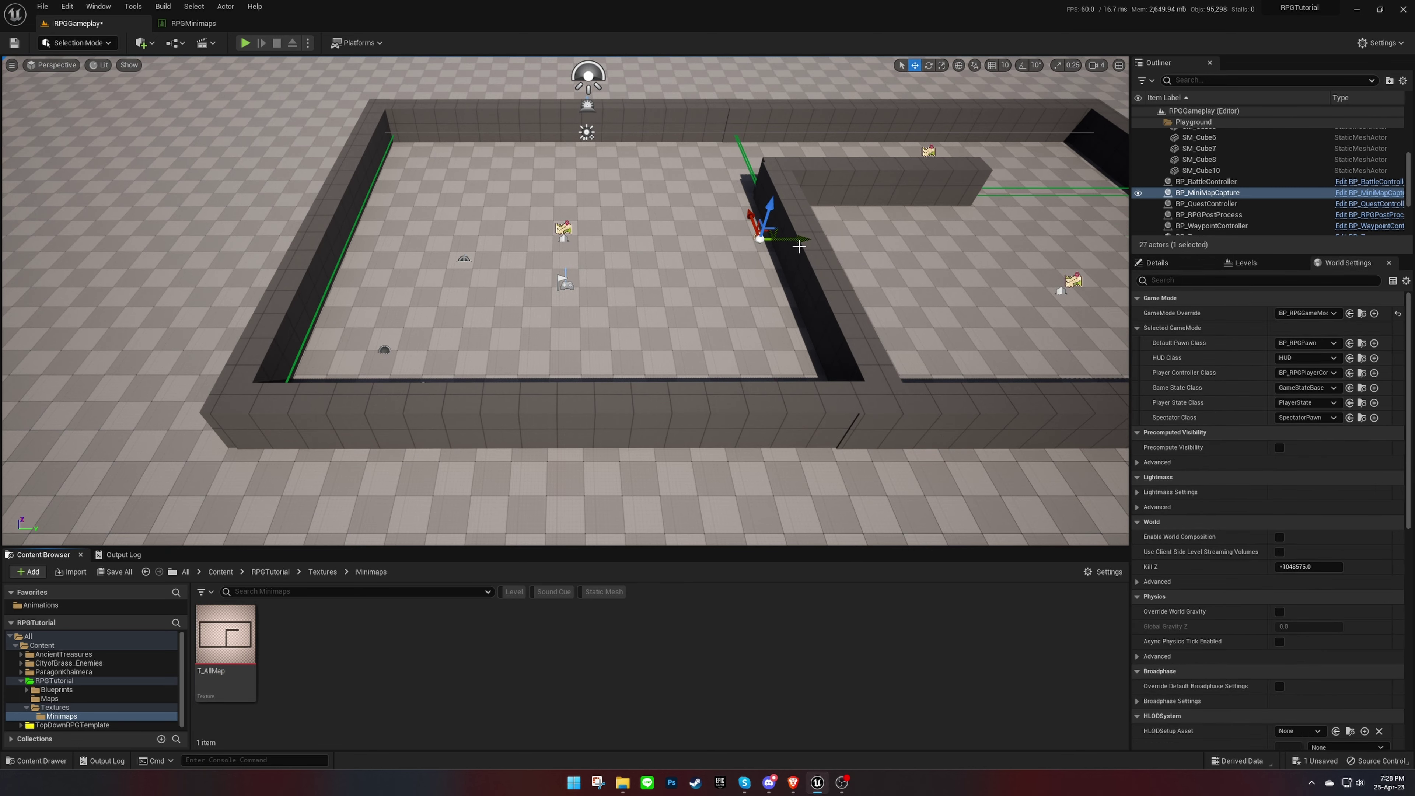
drag(799, 246, 788, 242)
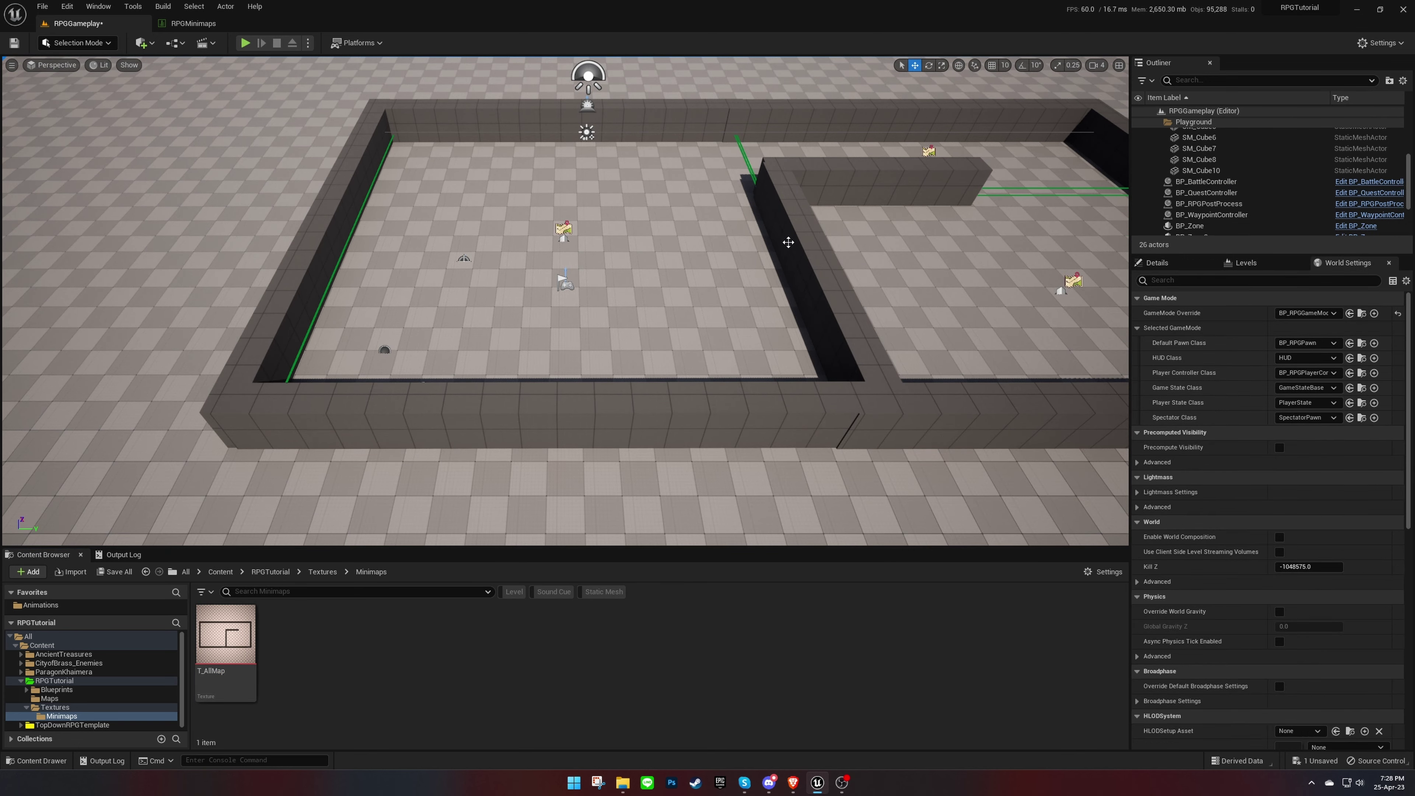
Step: Open the RPGZones data table and copy the AllMap row name from RPGMinimaps
click(88, 679)
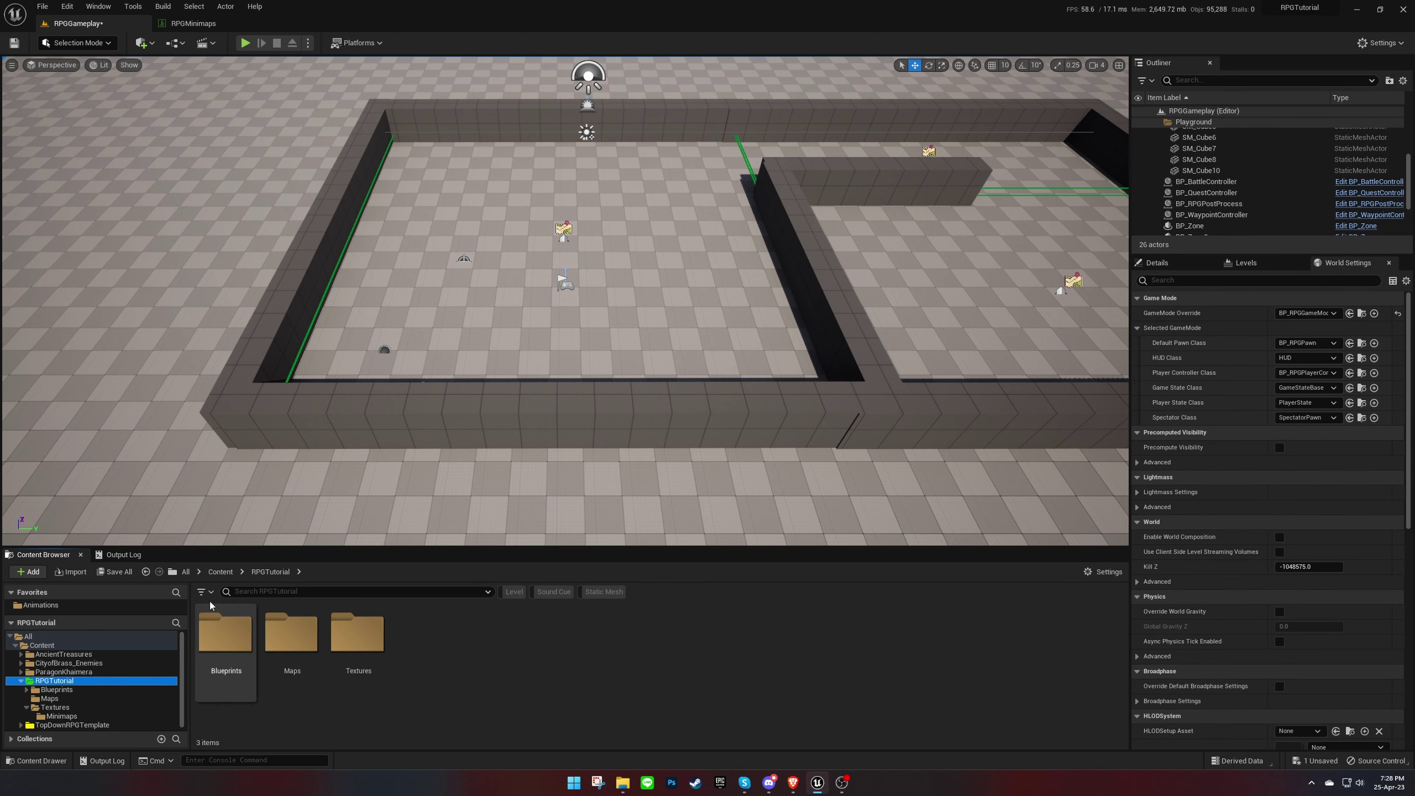
click(306, 591)
text(rpg)
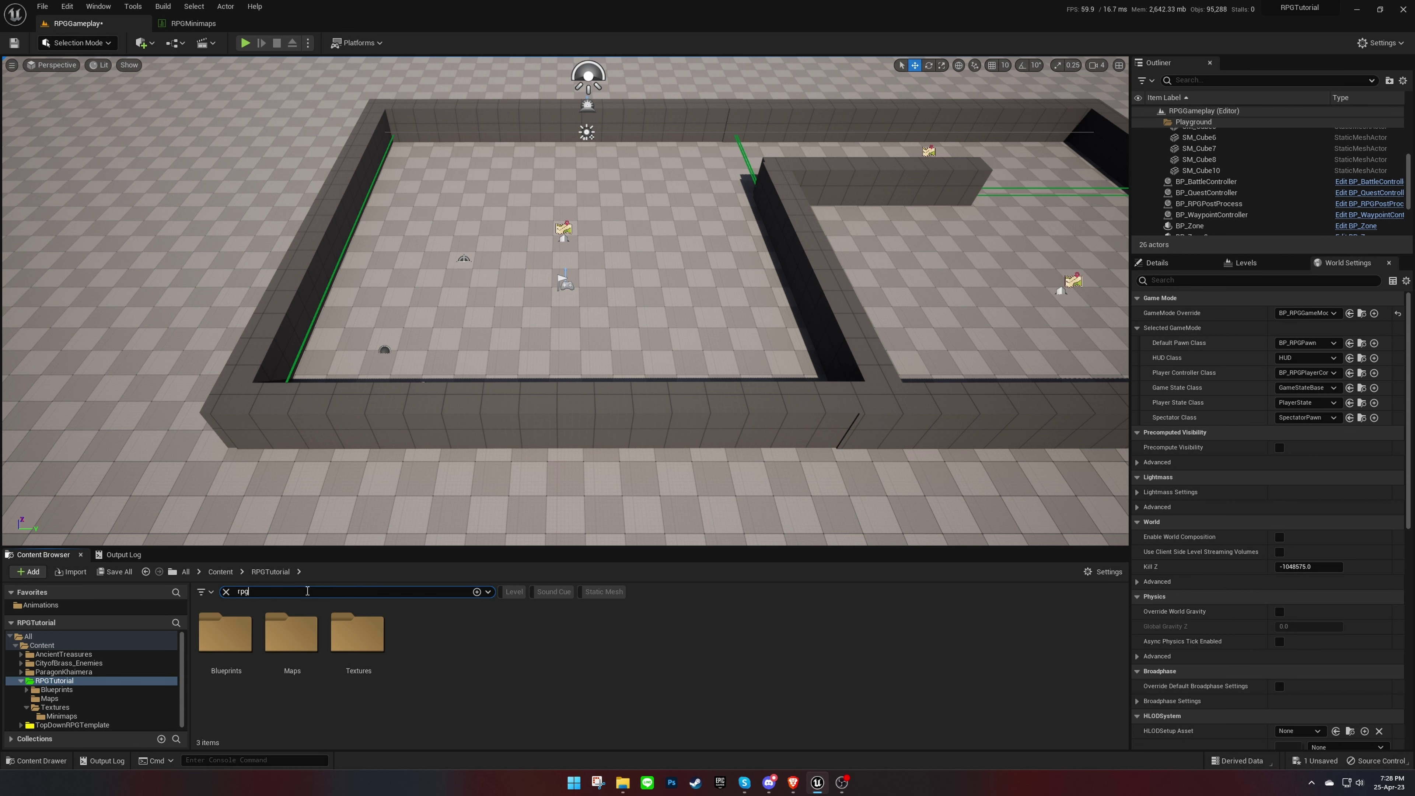
text(zone)
double_click(238, 641)
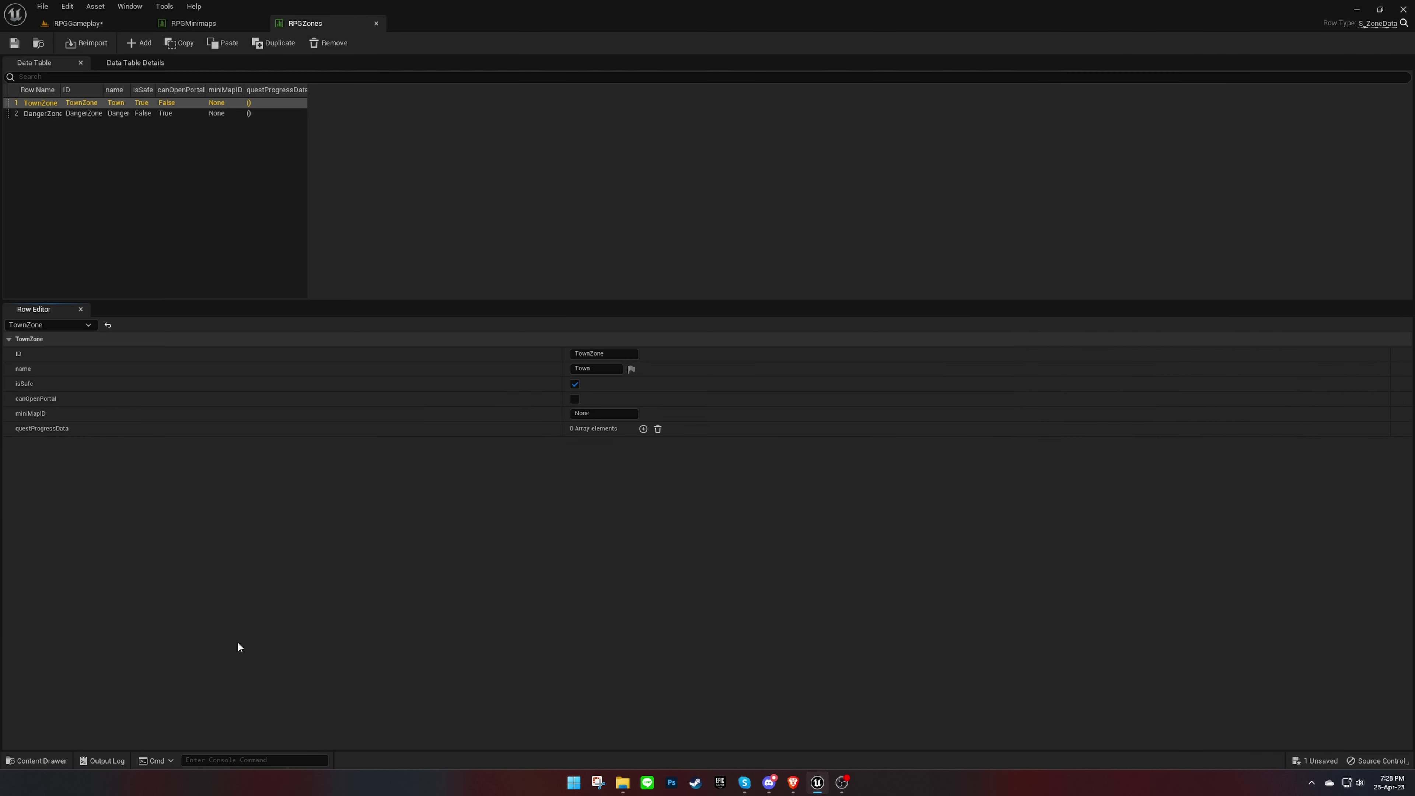
click(213, 24)
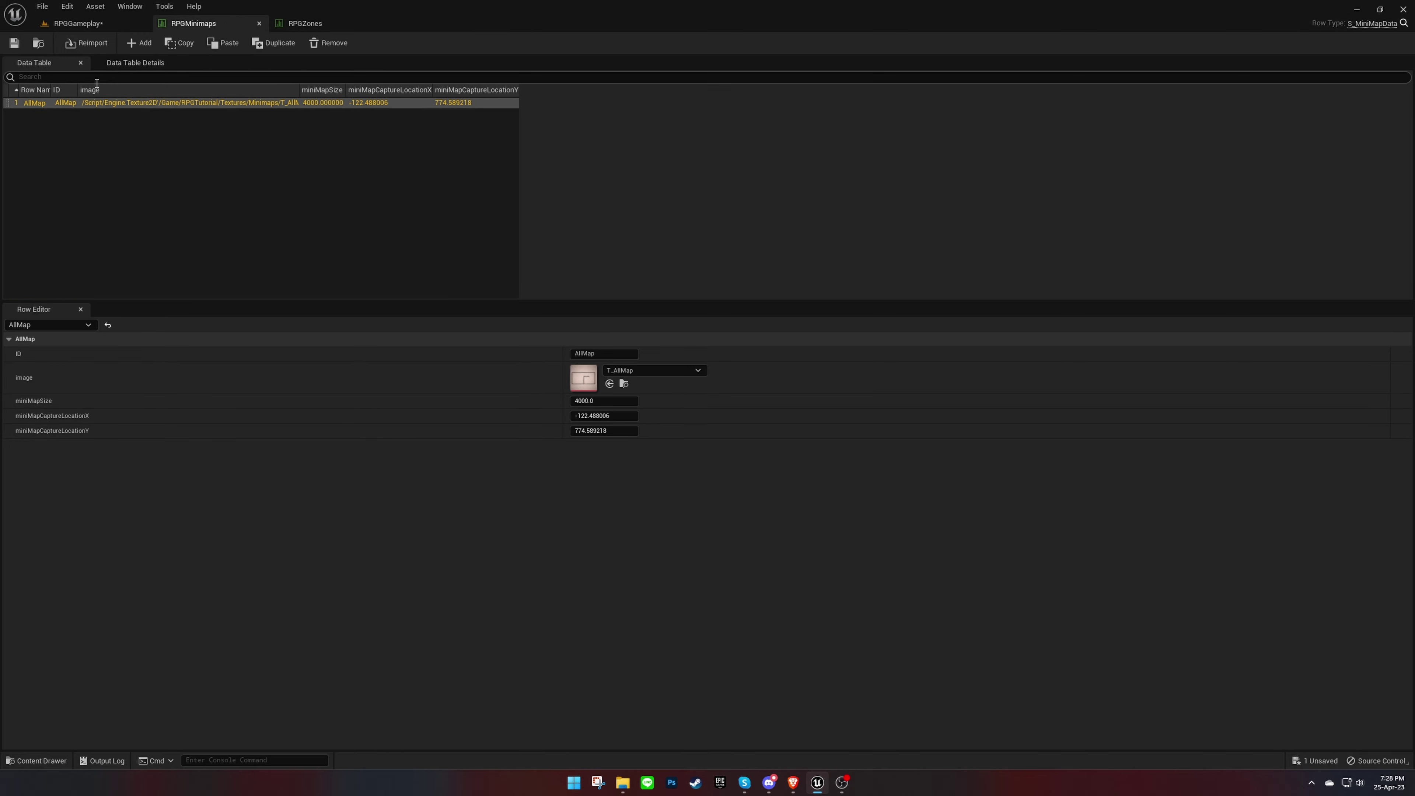
double_click(34, 104)
key(ctrl+c)
click(92, 121)
Step: Paste AllMap as the miniMapID of TownZone and DangerZone, and save RPGZones
click(303, 24)
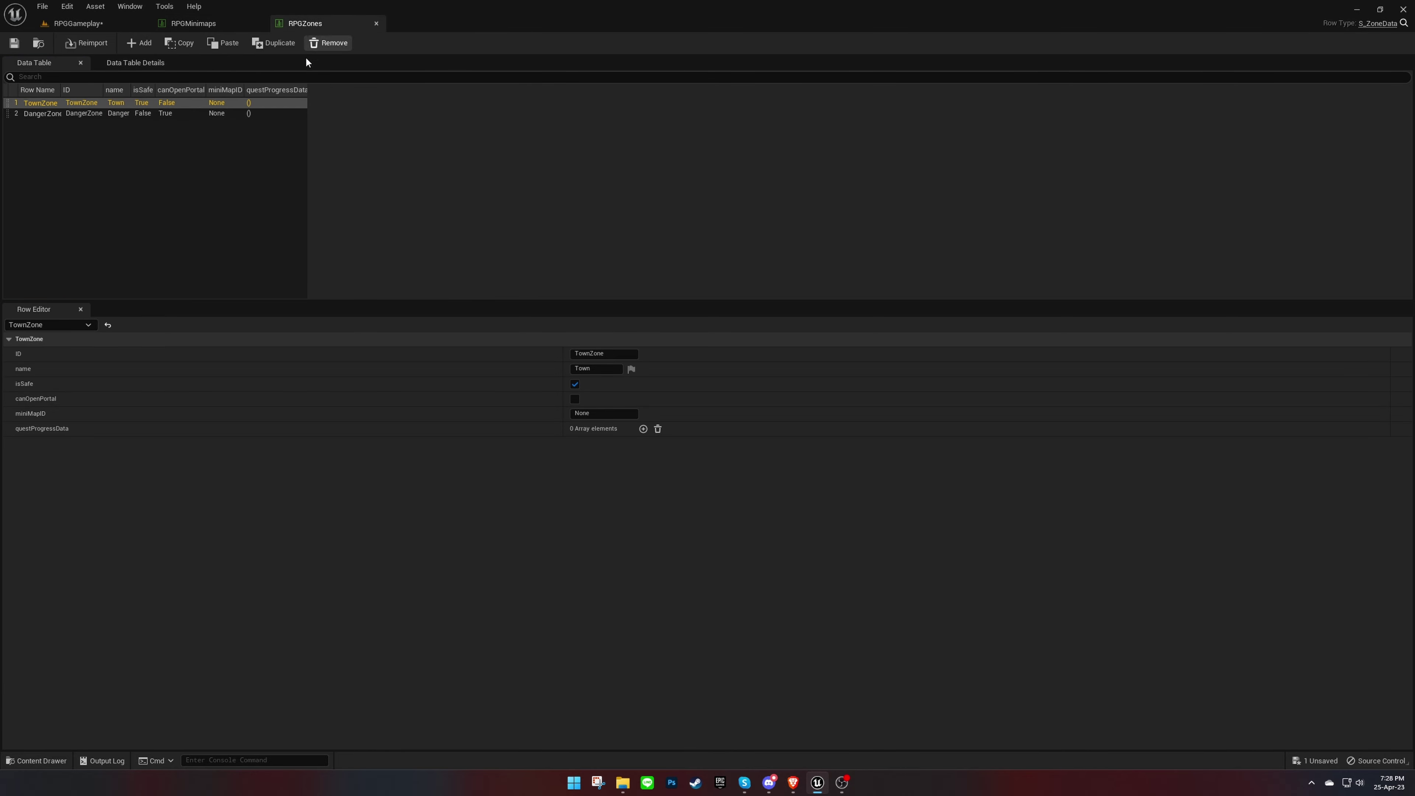
click(618, 415)
key(ctrl+v)
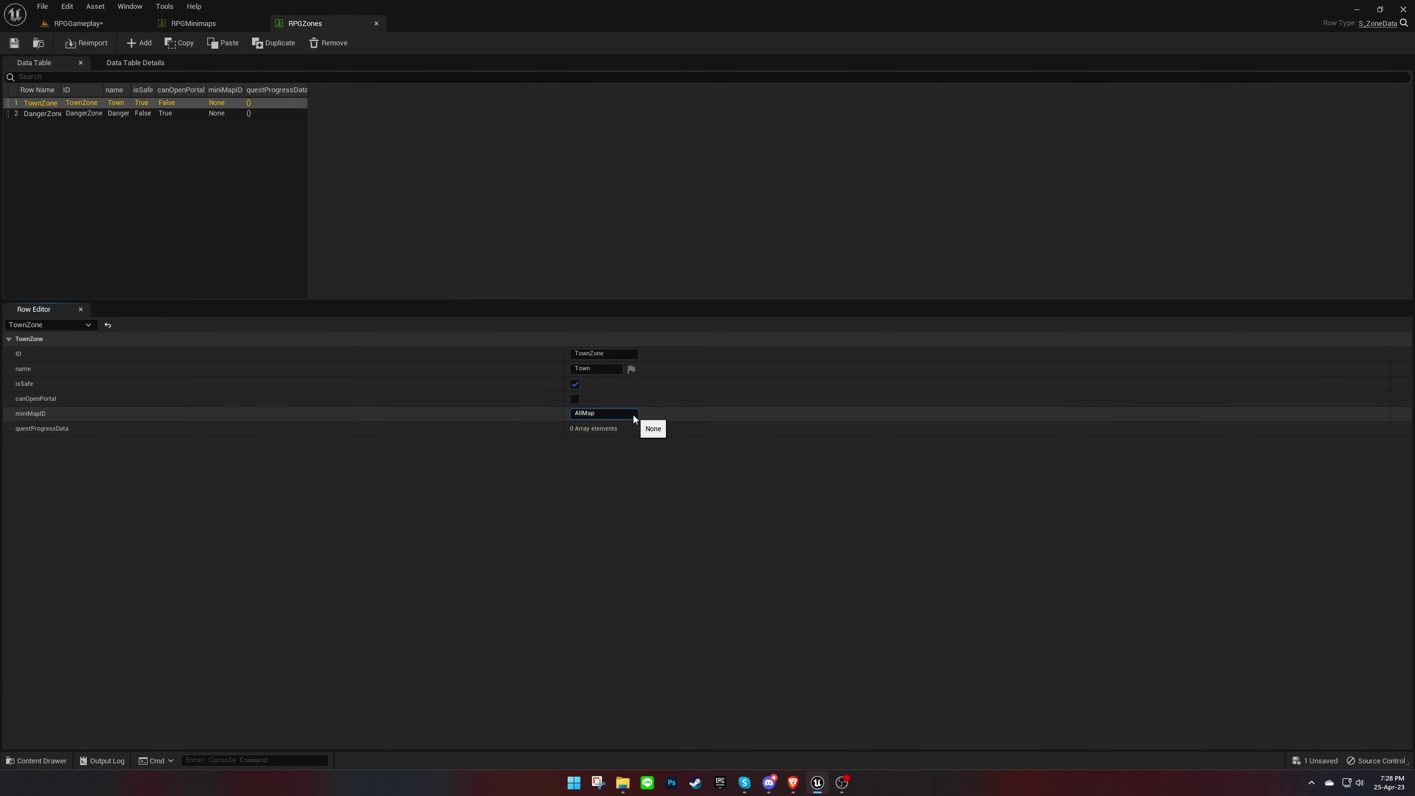
key(Return)
click(62, 116)
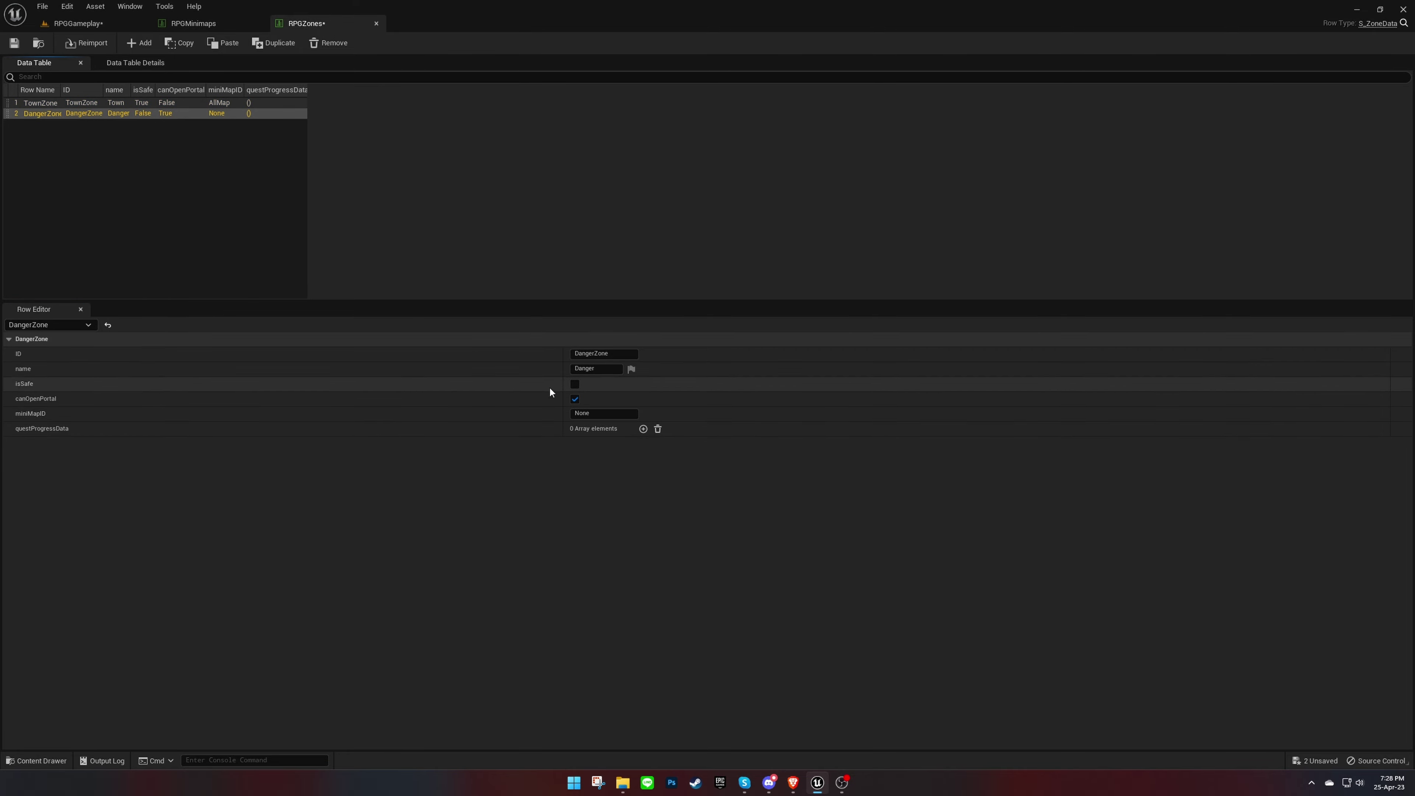
click(605, 413)
key(ctrl+v)
key(Return)
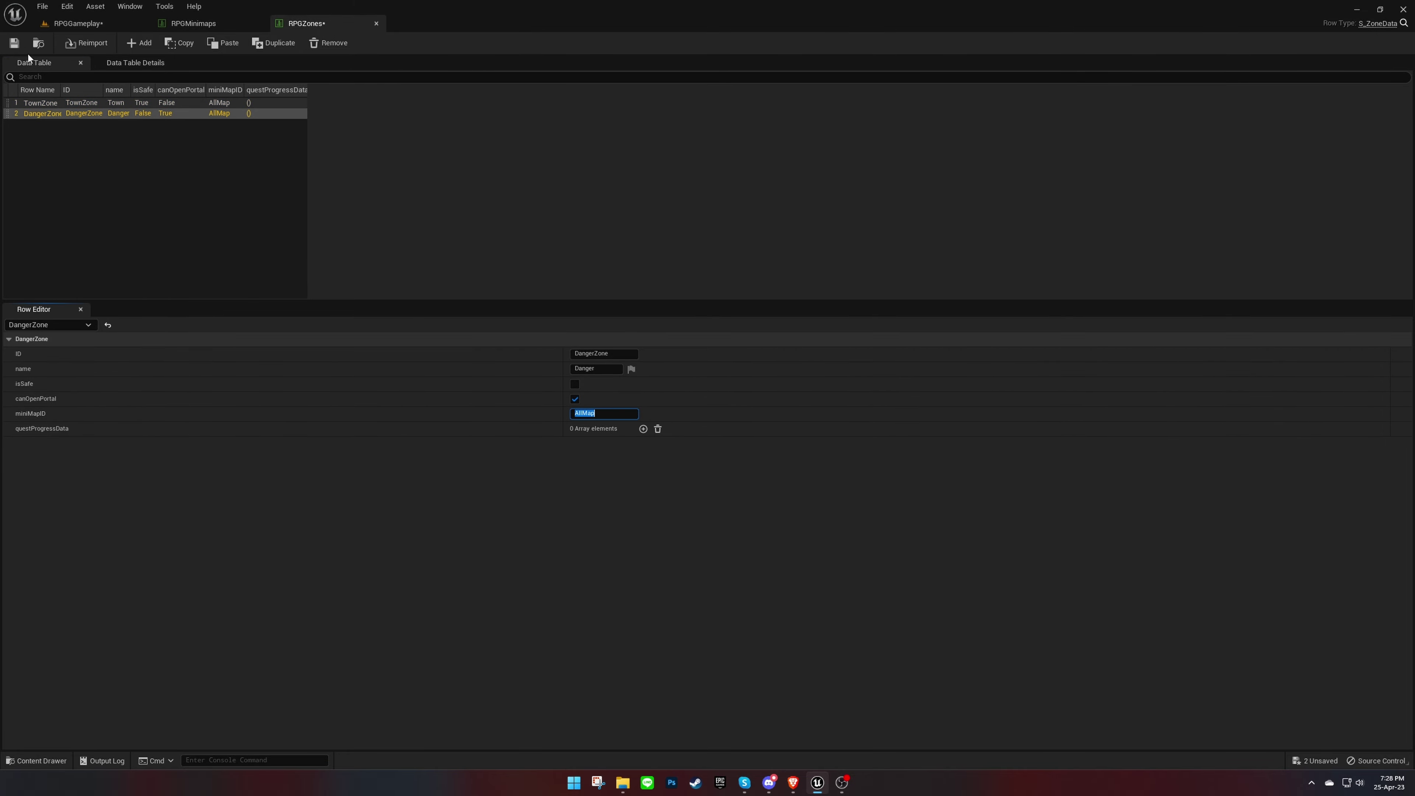
click(14, 43)
Step: Save the RPGGameplay level and play it in the editor as the Berserker class
click(78, 23)
click(128, 574)
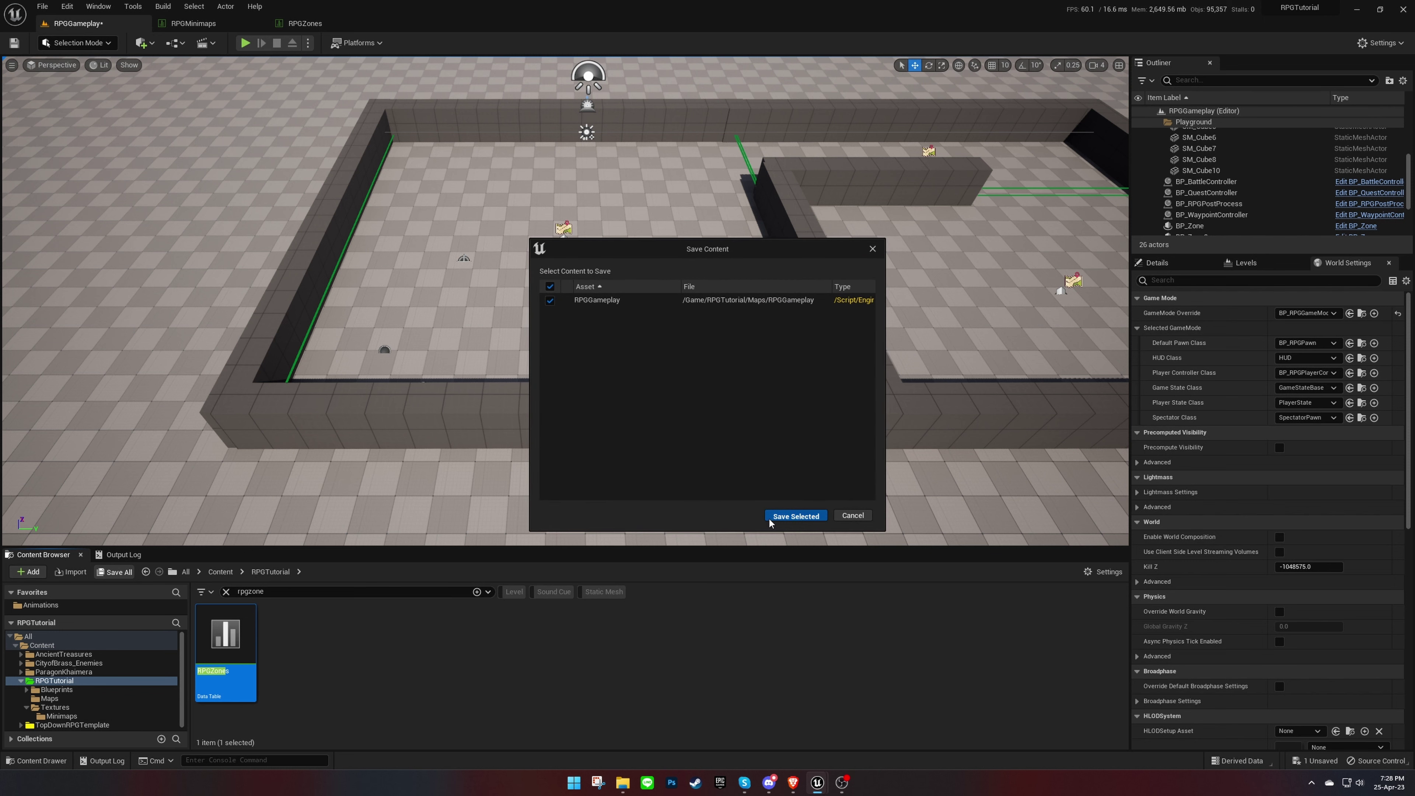
click(783, 502)
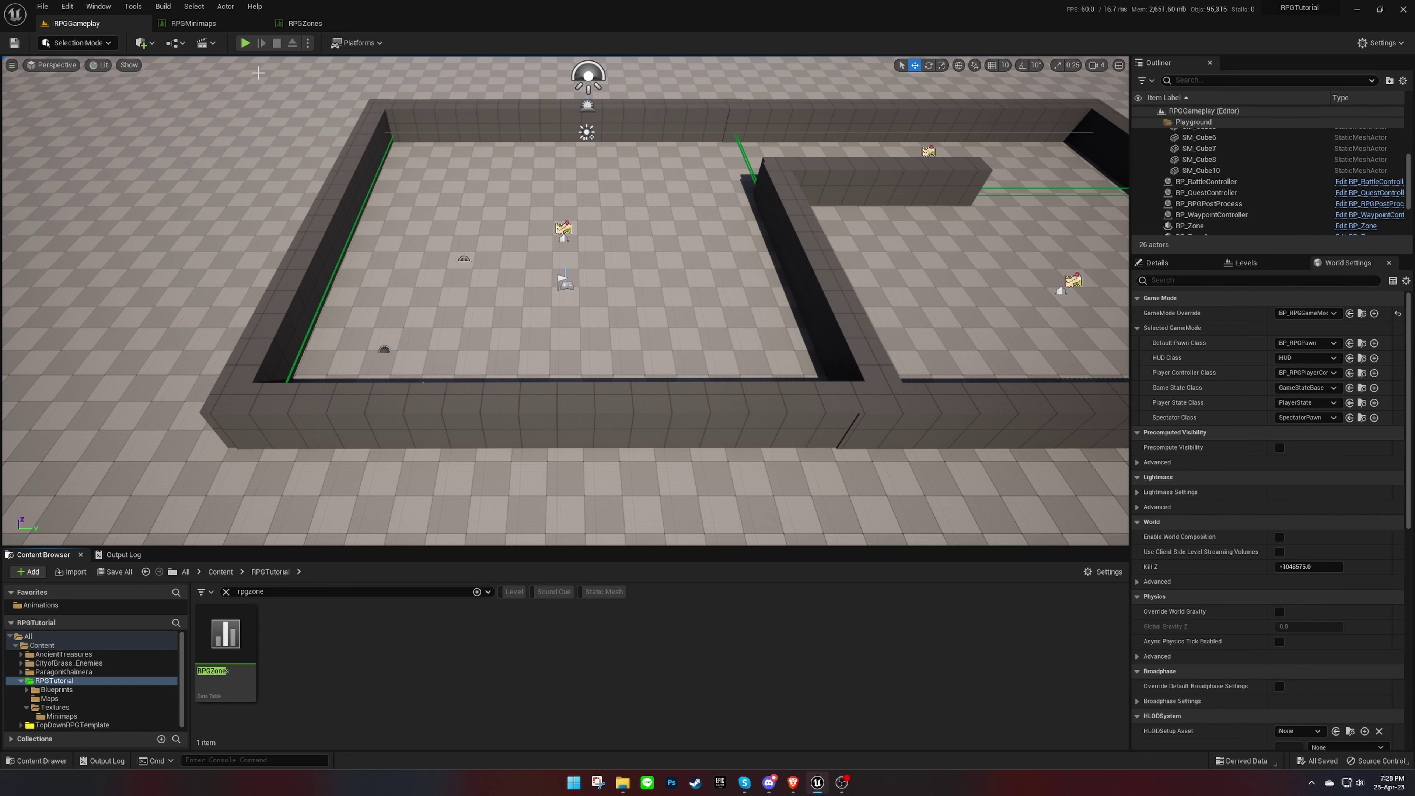
click(244, 43)
click(584, 287)
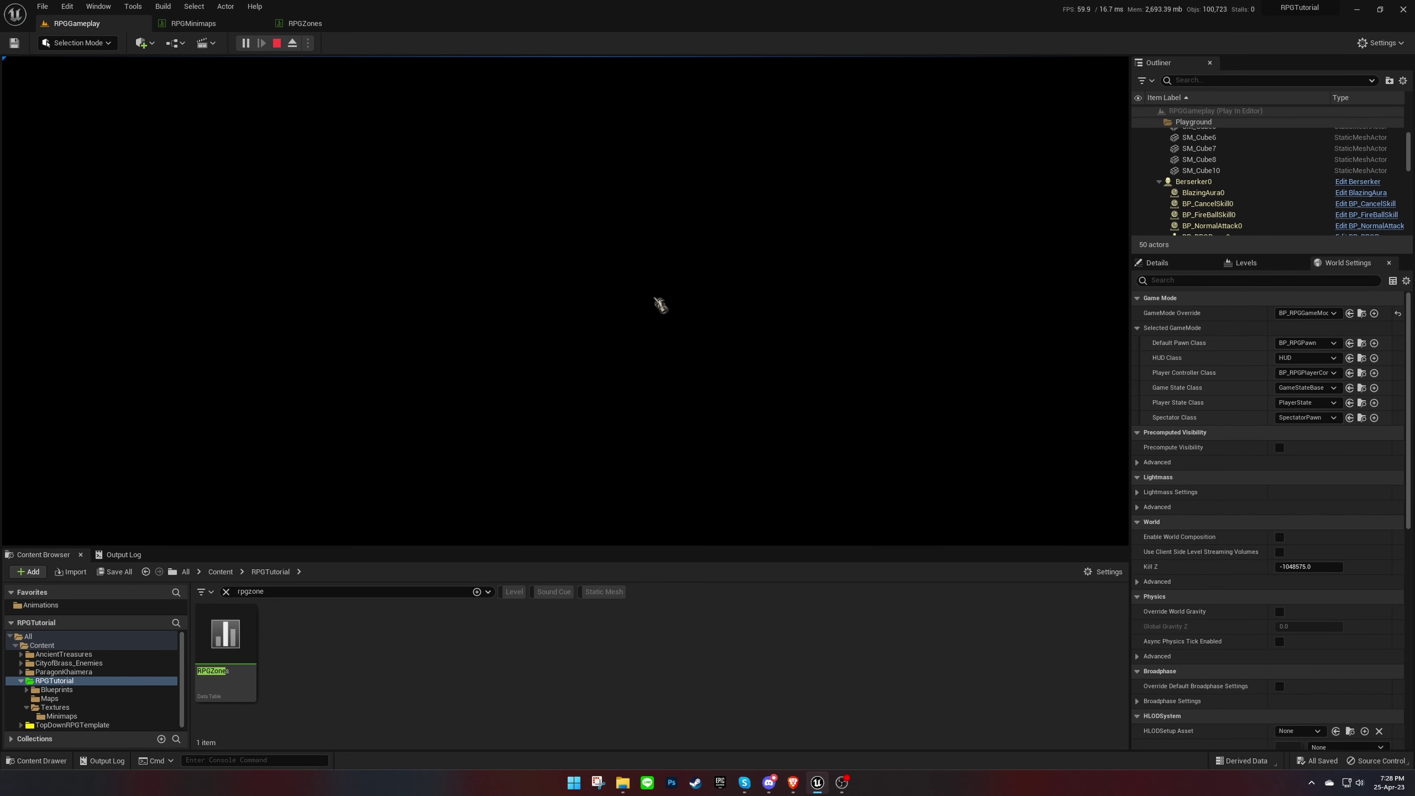